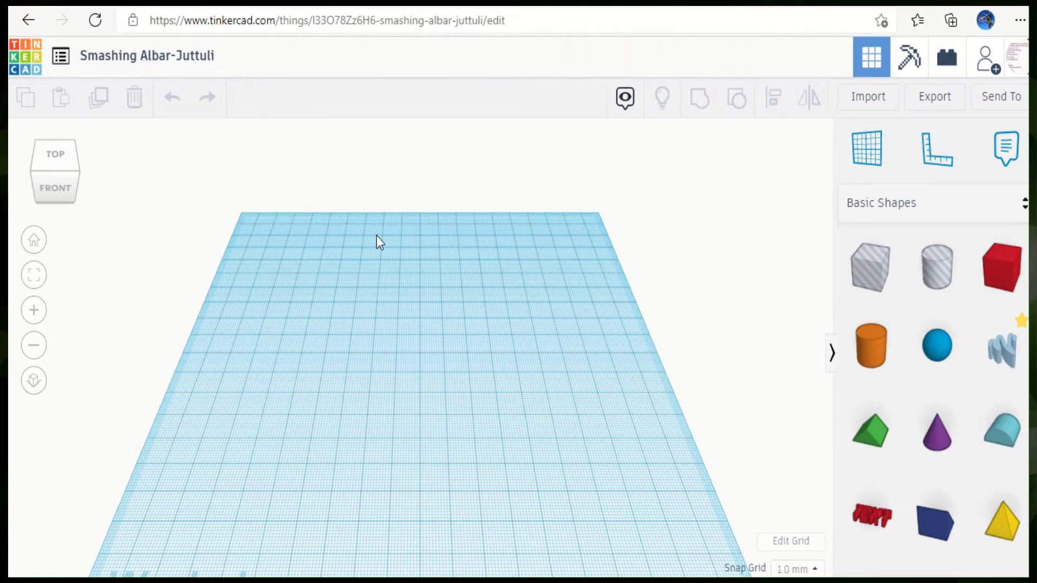
Step: Orbit around the empty workplane and return to a front view
{"action": "right_click_drag", "start_coordinate": [460, 286], "coordinate": [118, 292]}
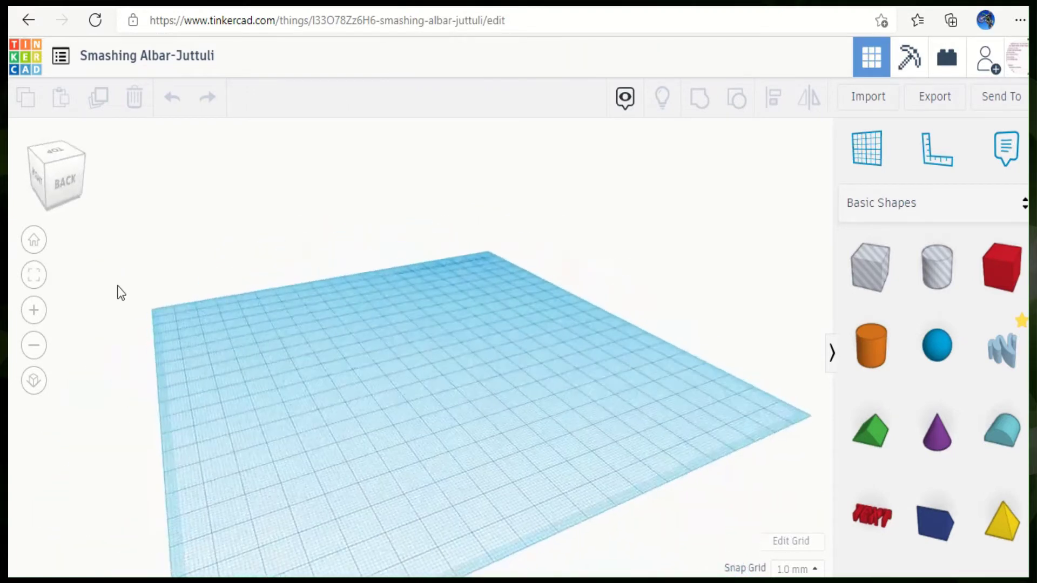
{"action": "right_click_drag", "start_coordinate": [609, 397], "coordinate": [435, 359]}
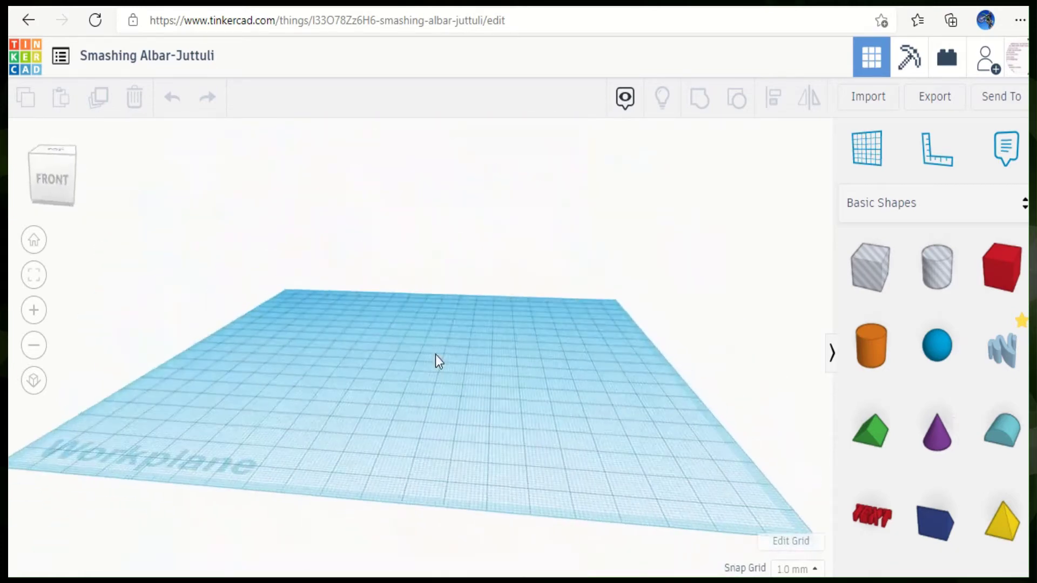
Step: Place the saved #plane design from Your Creations onto the workplane
{"action": "left_click", "coordinate": [906, 206]}
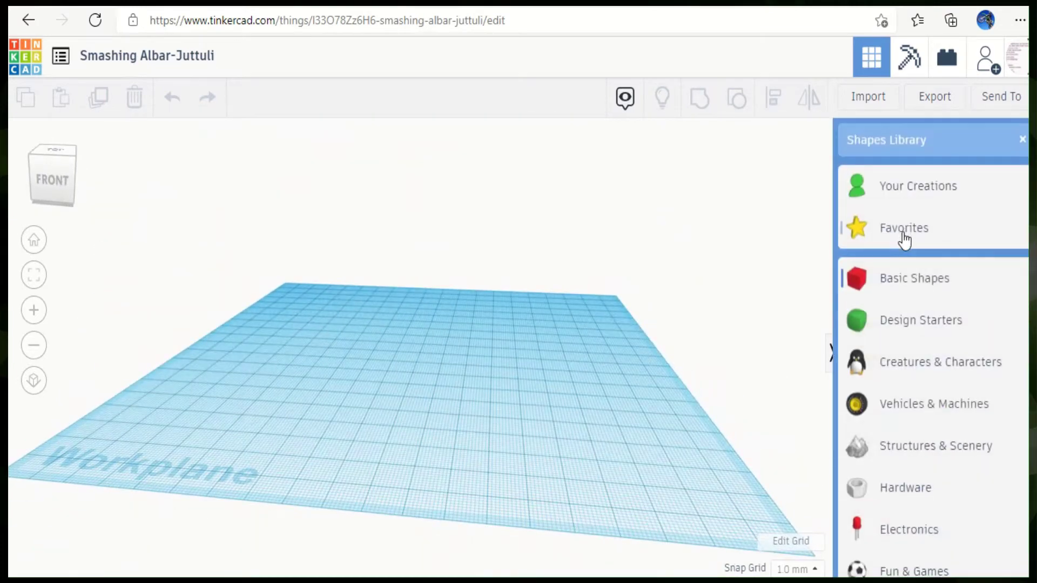
{"action": "left_click", "coordinate": [885, 191]}
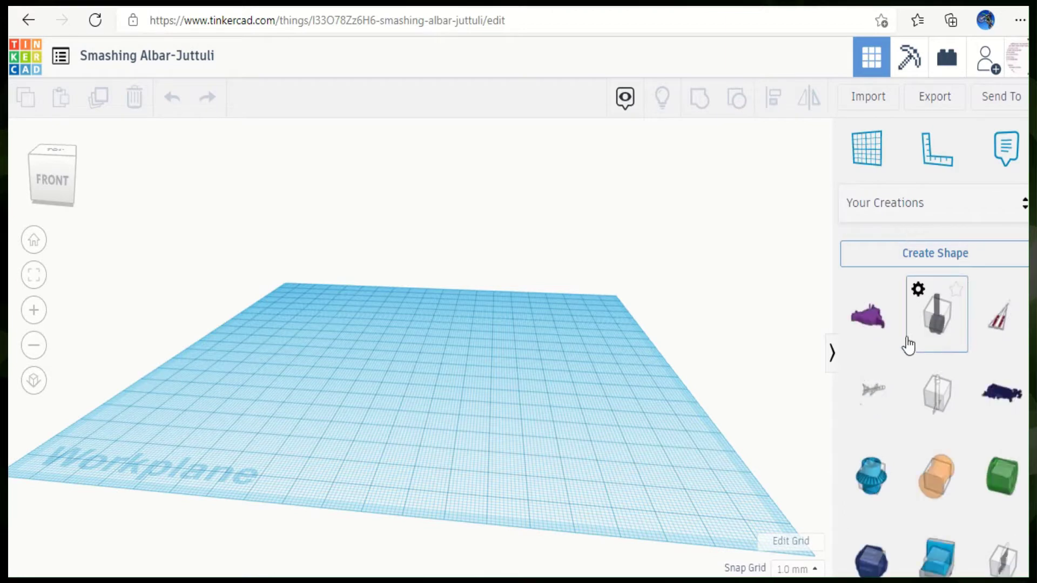
{"action": "left_click", "coordinate": [1004, 320]}
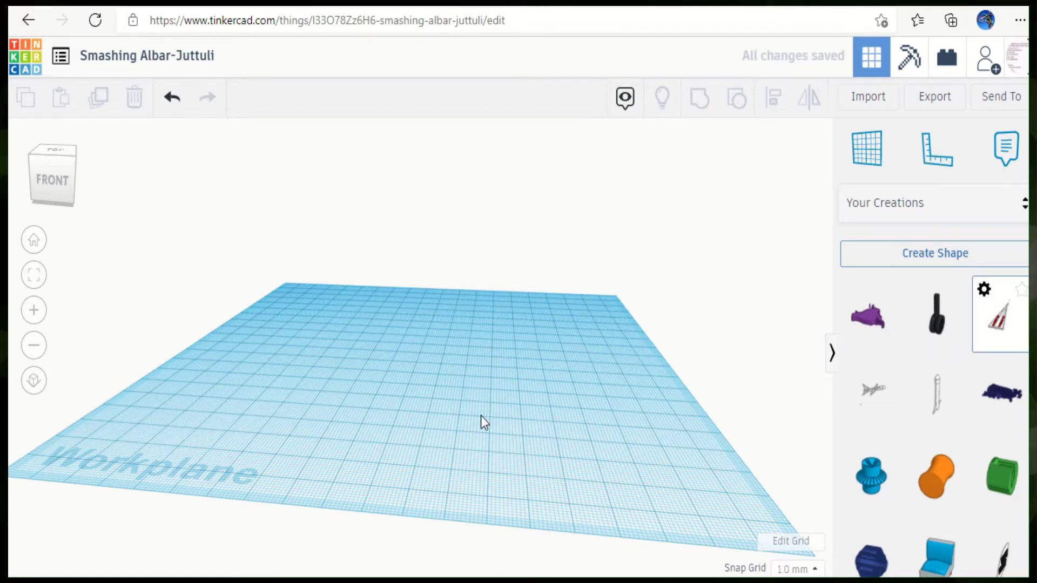
{"action": "mouse_move", "coordinate": [481, 419]}
{"action": "right_mouse_down"}
{"action": "mouse_move", "coordinate": [416, 432]}
{"action": "mouse_move", "coordinate": [665, 338]}
{"action": "right_mouse_up"}
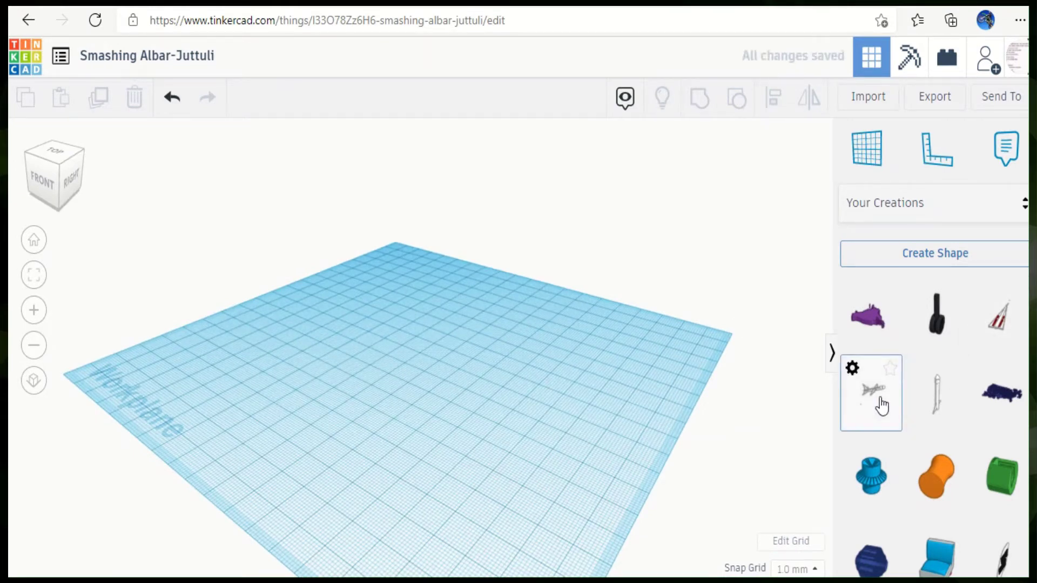
{"action": "left_click", "coordinate": [333, 364]}
{"action": "scroll", "coordinate": [333, 368], "scroll_direction": "down", "scroll_amount": 3}
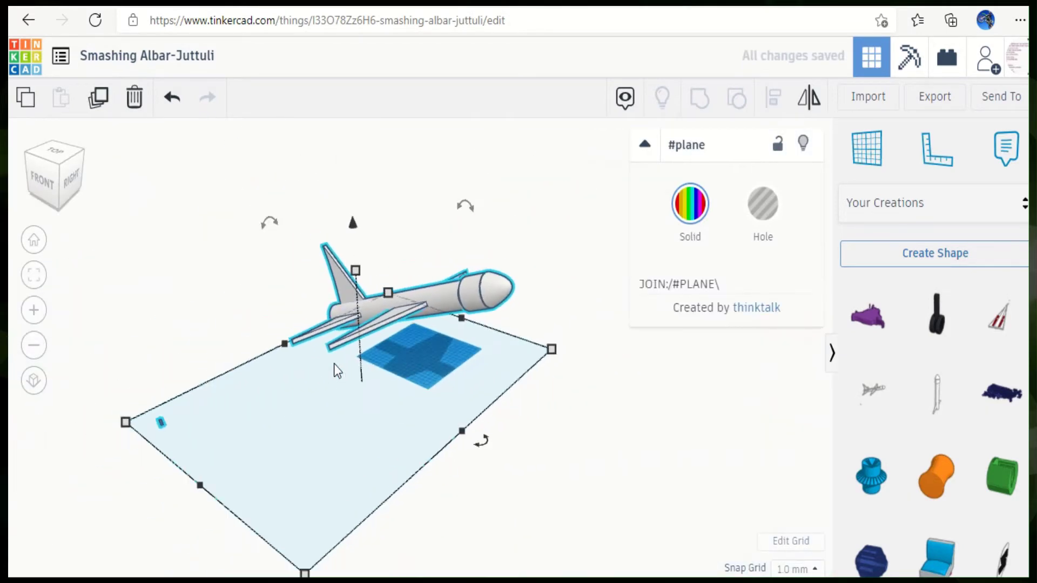
Step: Inspect the airplane from several sides, including underneath, then switch back to Basic Shapes
{"action": "mouse_move", "coordinate": [333, 369]}
{"action": "right_mouse_down"}
{"action": "mouse_move", "coordinate": [10, 307]}
{"action": "mouse_move", "coordinate": [782, 417]}
{"action": "mouse_move", "coordinate": [457, 488]}
{"action": "mouse_move", "coordinate": [361, 476]}
{"action": "mouse_move", "coordinate": [981, 454]}
{"action": "mouse_move", "coordinate": [244, 389]}
{"action": "mouse_move", "coordinate": [487, 278]}
{"action": "right_mouse_up"}
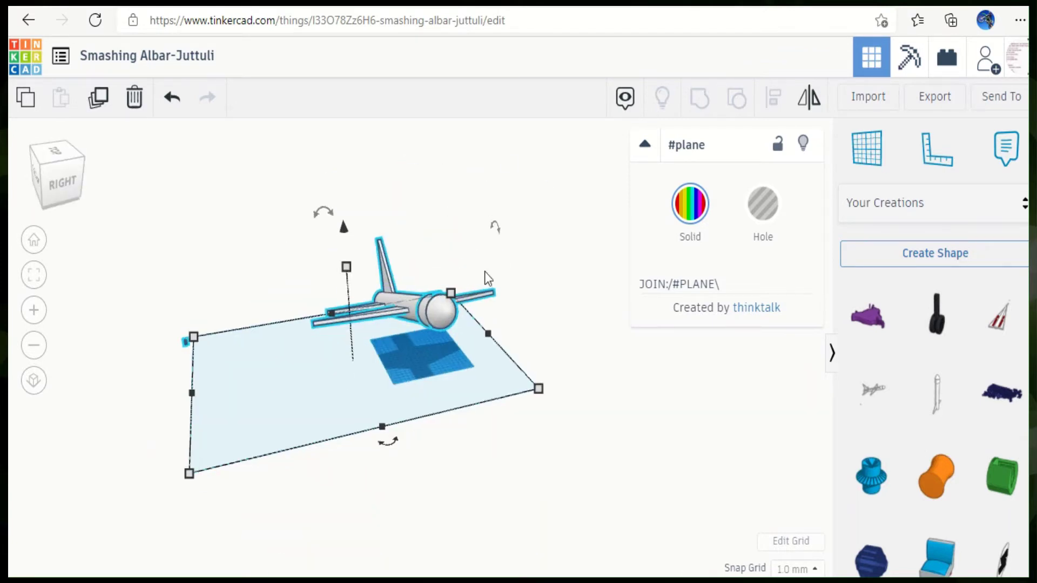
{"action": "left_click", "coordinate": [646, 145]}
{"action": "mouse_move", "coordinate": [586, 352]}
{"action": "right_mouse_down"}
{"action": "mouse_move", "coordinate": [165, 379]}
{"action": "mouse_move", "coordinate": [620, 432]}
{"action": "mouse_move", "coordinate": [229, 248]}
{"action": "mouse_move", "coordinate": [353, 459]}
{"action": "mouse_move", "coordinate": [298, 396]}
{"action": "right_mouse_up"}
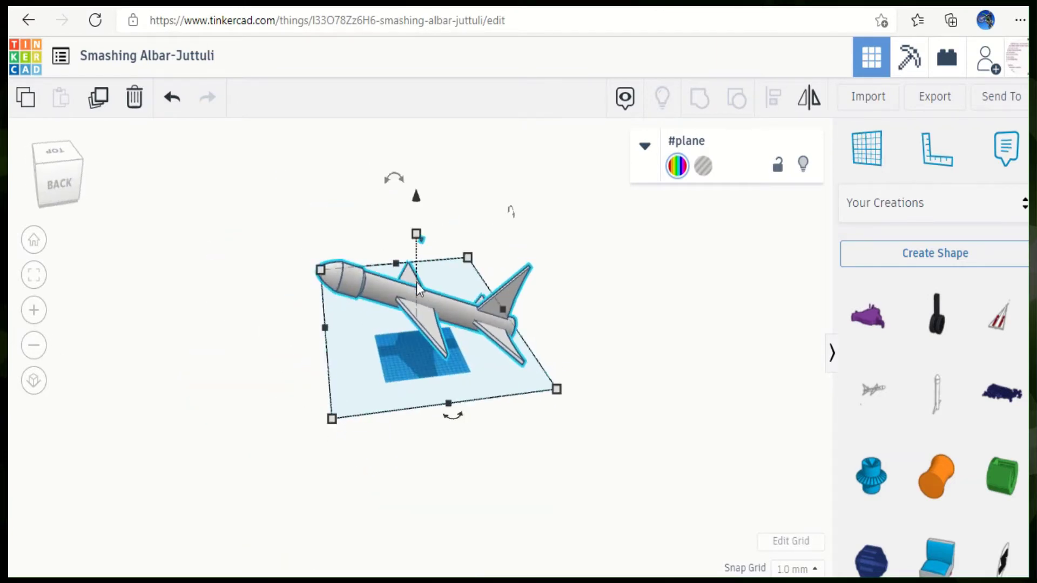
{"action": "scroll", "coordinate": [418, 290], "scroll_direction": "up", "scroll_amount": 2}
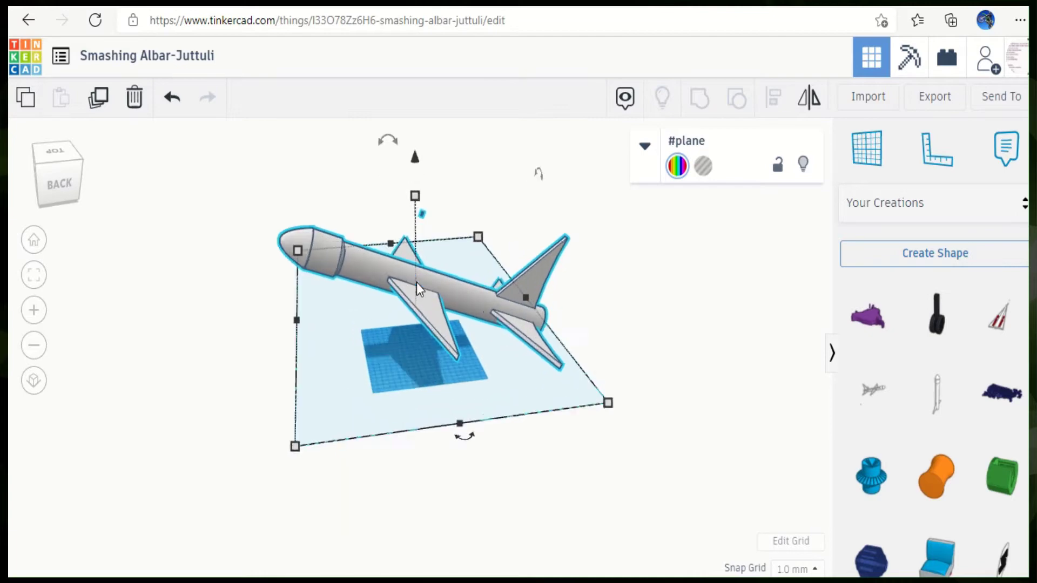
{"action": "scroll", "coordinate": [417, 290], "scroll_direction": "up", "scroll_amount": 3}
{"action": "scroll", "coordinate": [283, 307], "scroll_direction": "up", "scroll_amount": 2}
{"action": "mouse_move", "coordinate": [283, 308]}
{"action": "right_mouse_down"}
{"action": "mouse_move", "coordinate": [213, 162]}
{"action": "mouse_move", "coordinate": [297, 120]}
{"action": "mouse_move", "coordinate": [364, 143]}
{"action": "mouse_move", "coordinate": [385, 167]}
{"action": "mouse_move", "coordinate": [387, 266]}
{"action": "mouse_move", "coordinate": [466, 371]}
{"action": "right_mouse_up"}
{"action": "scroll", "coordinate": [466, 371], "scroll_direction": "down", "scroll_amount": 3}
{"action": "scroll", "coordinate": [466, 371], "scroll_direction": "down", "scroll_amount": 2}
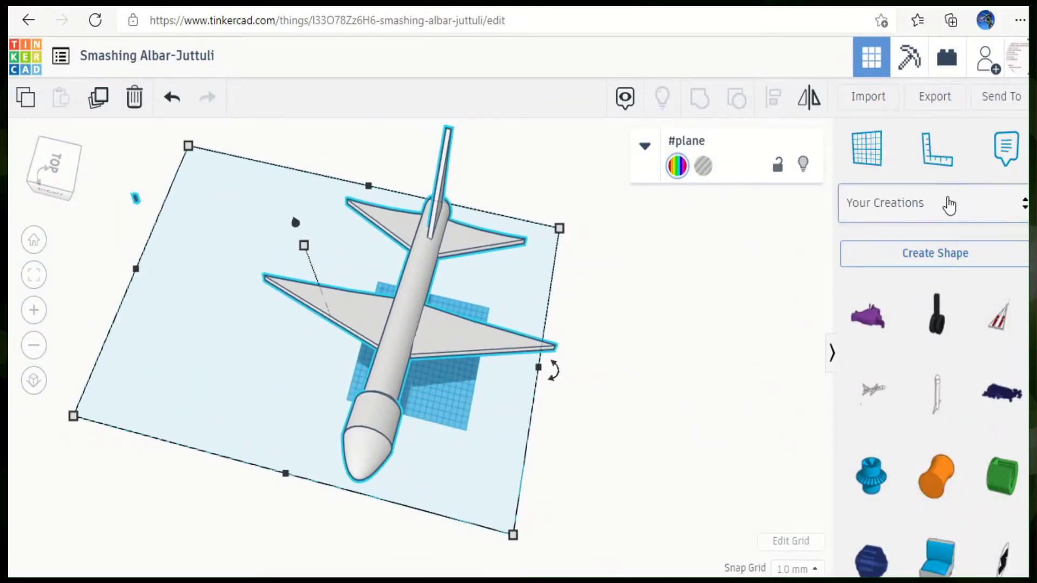
{"action": "left_click", "coordinate": [950, 206]}
{"action": "left_click", "coordinate": [923, 286]}
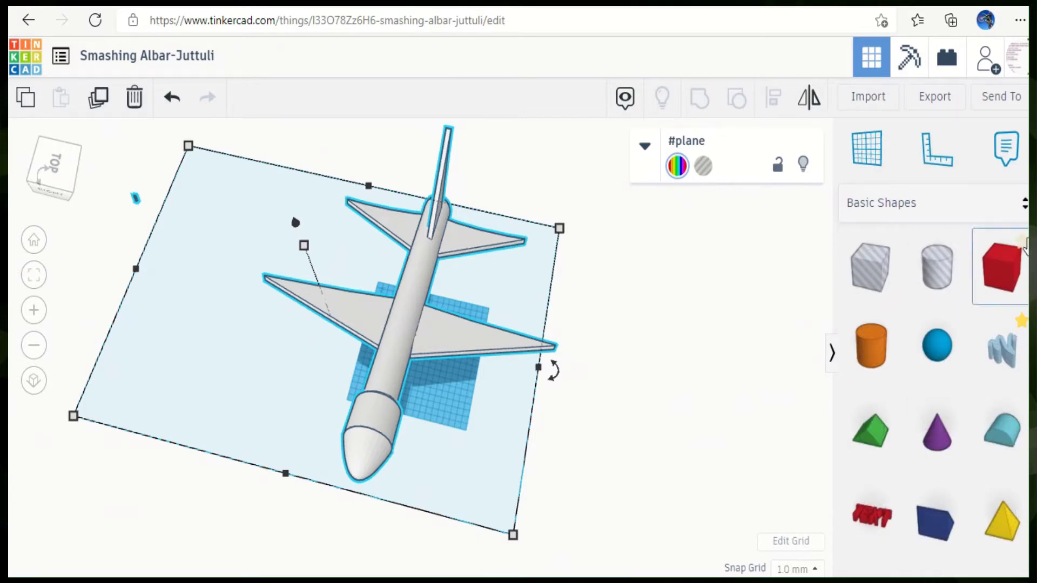
{"action": "scroll", "coordinate": [1020, 533], "scroll_direction": "down", "scroll_amount": 4}
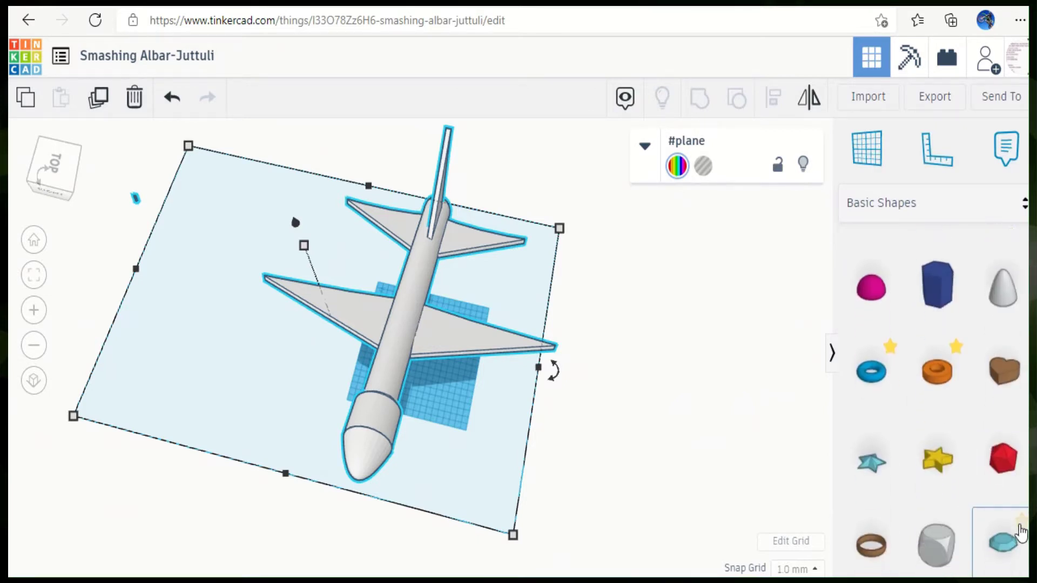
Step: Select the small paraboloid under the airplane, fit it in view, and orbit below it
{"action": "left_click", "coordinate": [711, 347]}
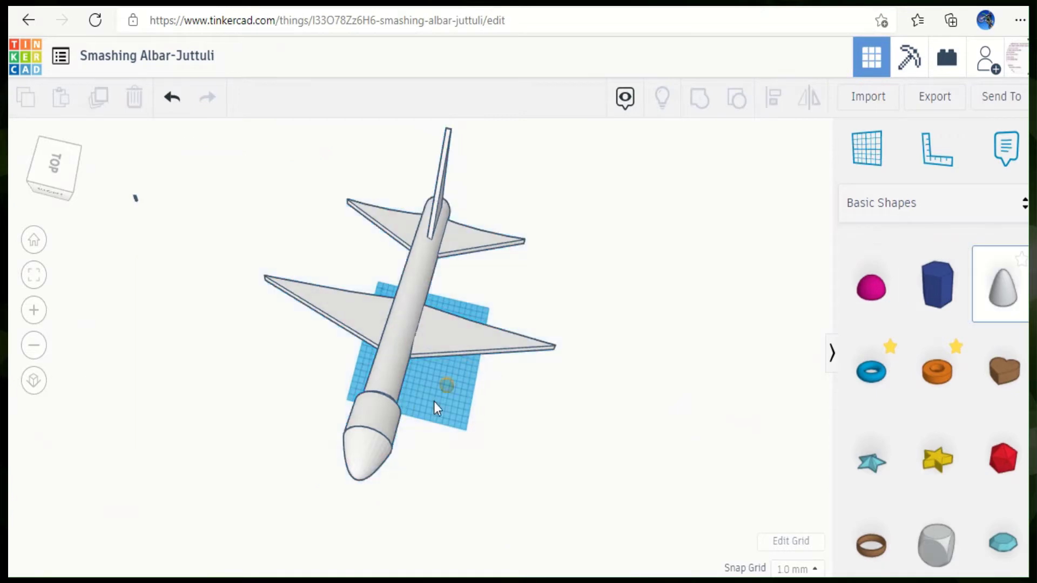
{"action": "left_click", "coordinate": [415, 408]}
{"action": "scroll", "coordinate": [415, 408], "scroll_direction": "up", "scroll_amount": 5}
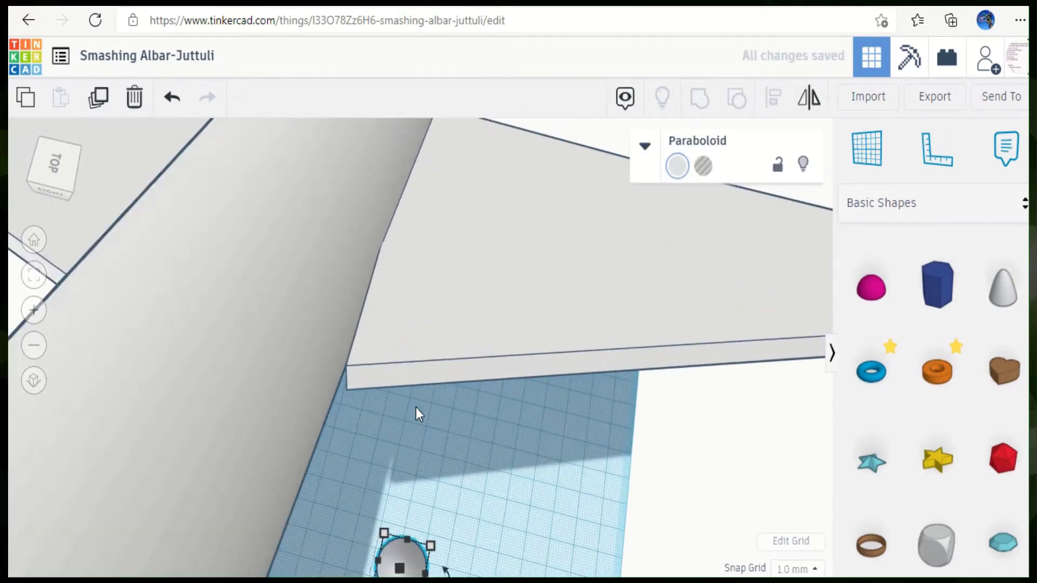
{"action": "left_click", "coordinate": [33, 277]}
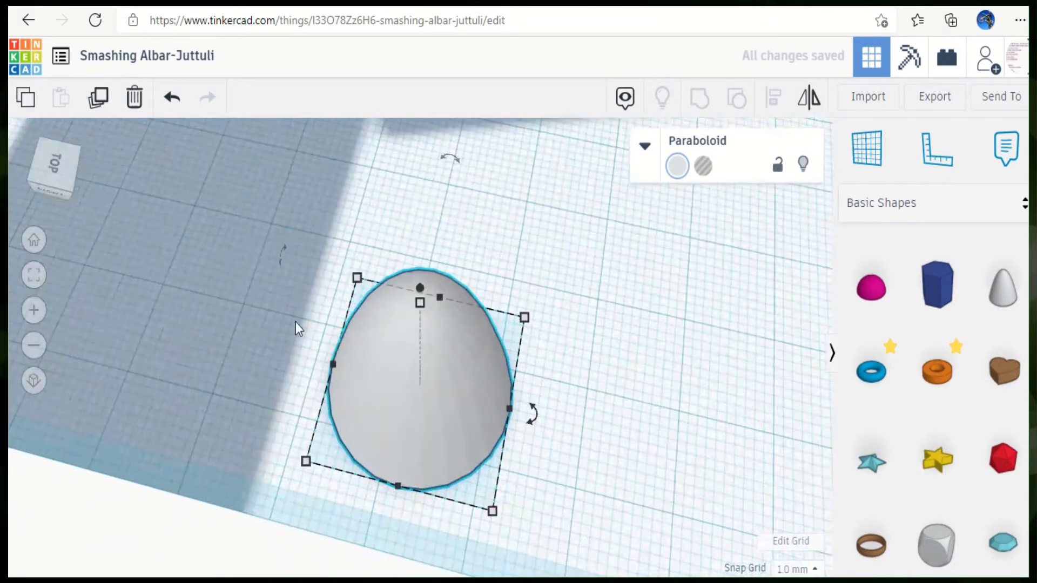
{"action": "mouse_move", "coordinate": [532, 362]}
{"action": "right_mouse_down"}
{"action": "mouse_move", "coordinate": [440, 231]}
{"action": "mouse_move", "coordinate": [81, 197]}
{"action": "mouse_move", "coordinate": [11, 208]}
{"action": "mouse_move", "coordinate": [387, 134]}
{"action": "mouse_move", "coordinate": [396, 213]}
{"action": "mouse_move", "coordinate": [770, 249]}
{"action": "right_mouse_up"}
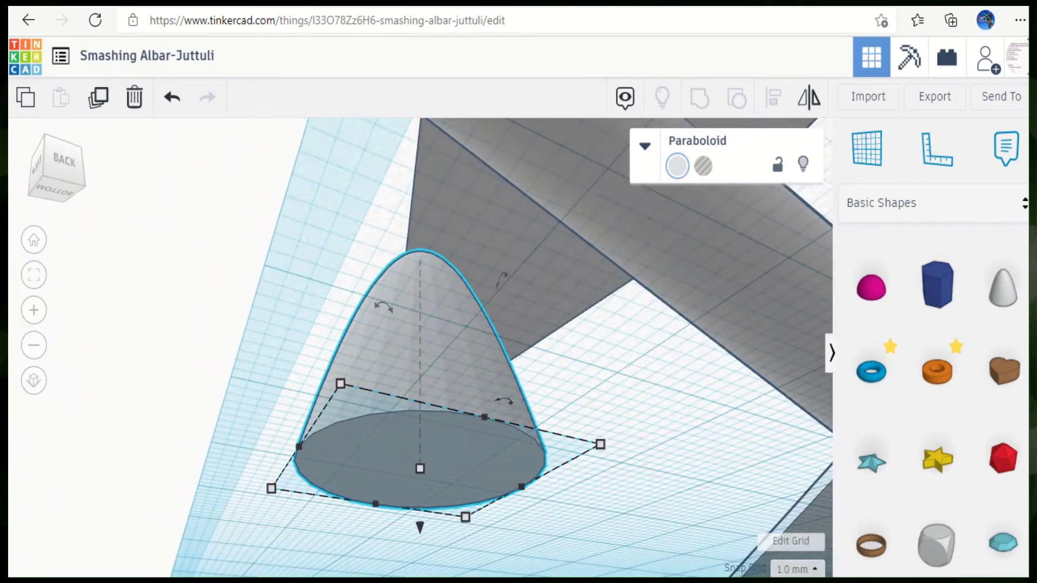
{"action": "scroll", "coordinate": [907, 325], "scroll_direction": "up", "scroll_amount": 3}
{"action": "scroll", "coordinate": [907, 325], "scroll_direction": "up", "scroll_amount": 1}
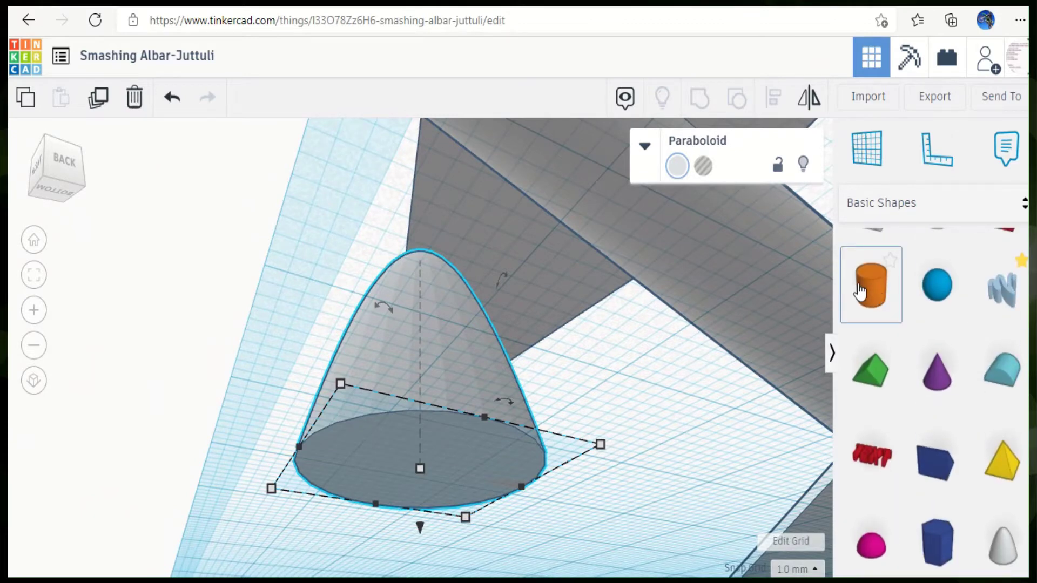
Step: Add a cylinder next to the paraboloid and view both from above
{"action": "left_click", "coordinate": [861, 290]}
{"action": "left_click", "coordinate": [672, 426]}
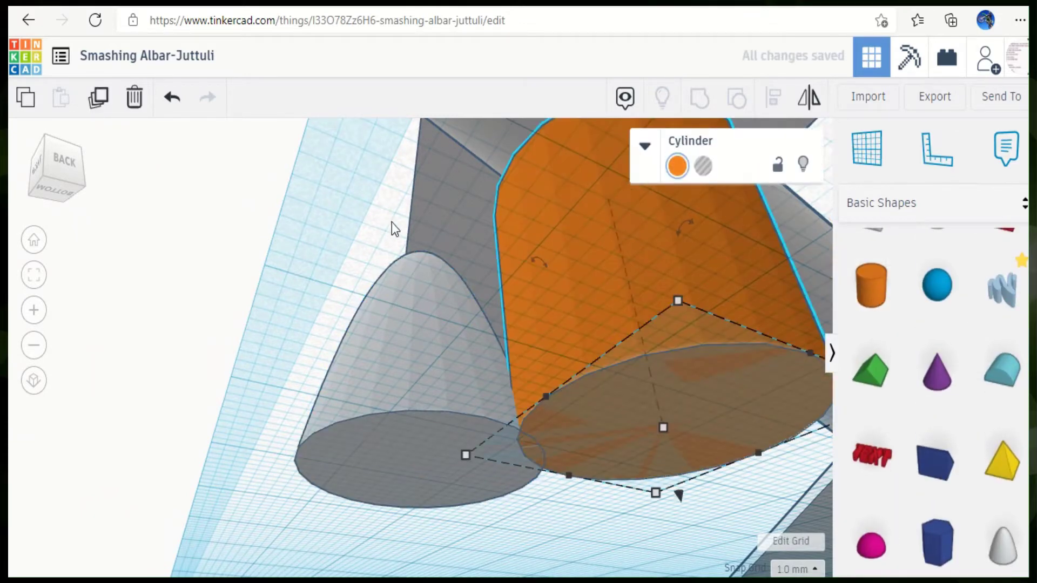
{"action": "right_click_drag", "start_coordinate": [391, 222], "coordinate": [481, 341]}
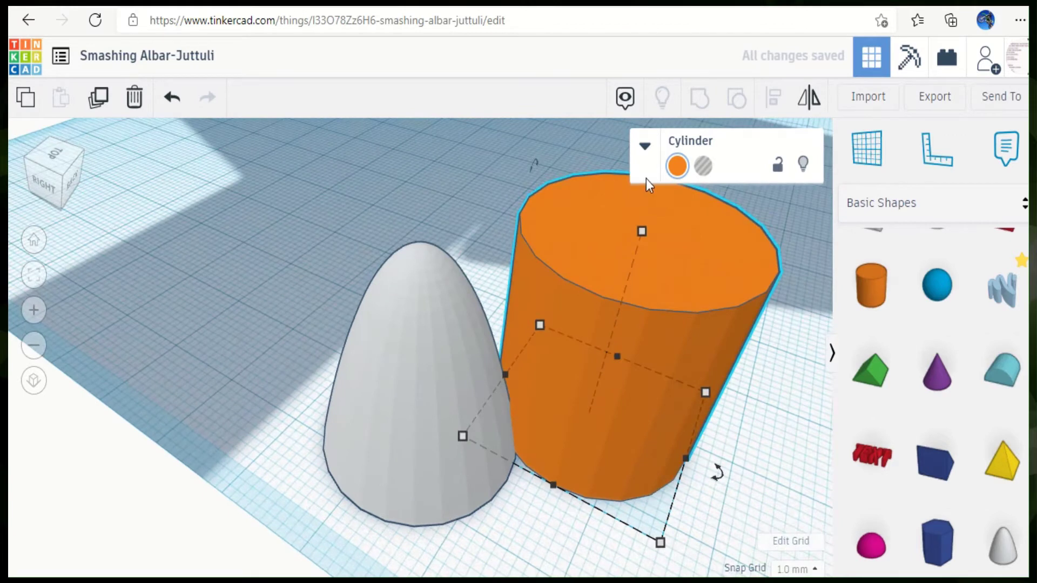
Step: Try several side and bevel values, settling on 64 sides with rounded edges
{"action": "left_click", "coordinate": [646, 146]}
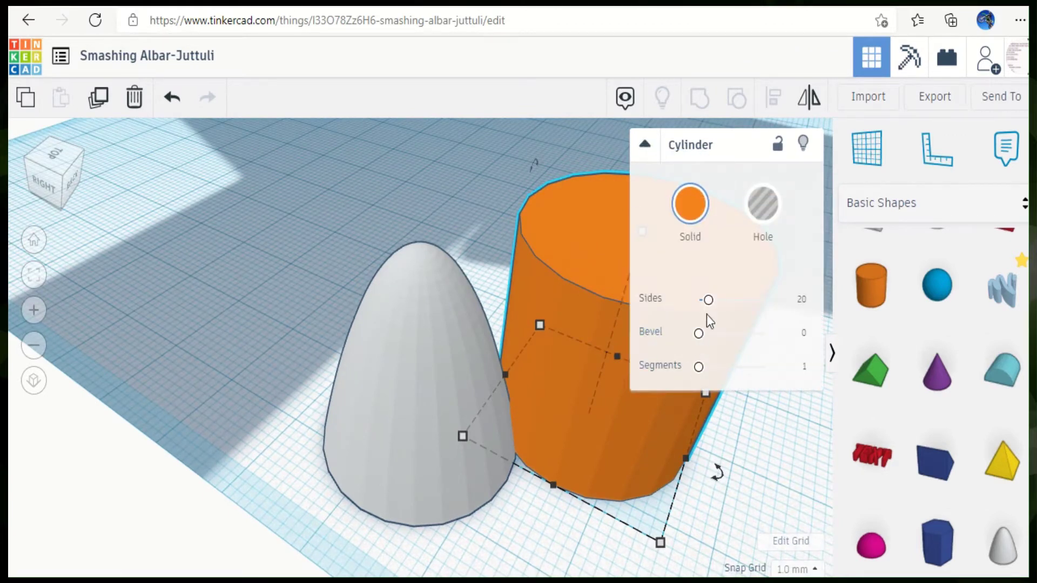
{"action": "mouse_move", "coordinate": [708, 300]}
{"action": "left_mouse_down"}
{"action": "mouse_move", "coordinate": [832, 306]}
{"action": "mouse_move", "coordinate": [764, 301]}
{"action": "left_mouse_up"}
{"action": "left_click_drag", "start_coordinate": [698, 334], "coordinate": [901, 331]}
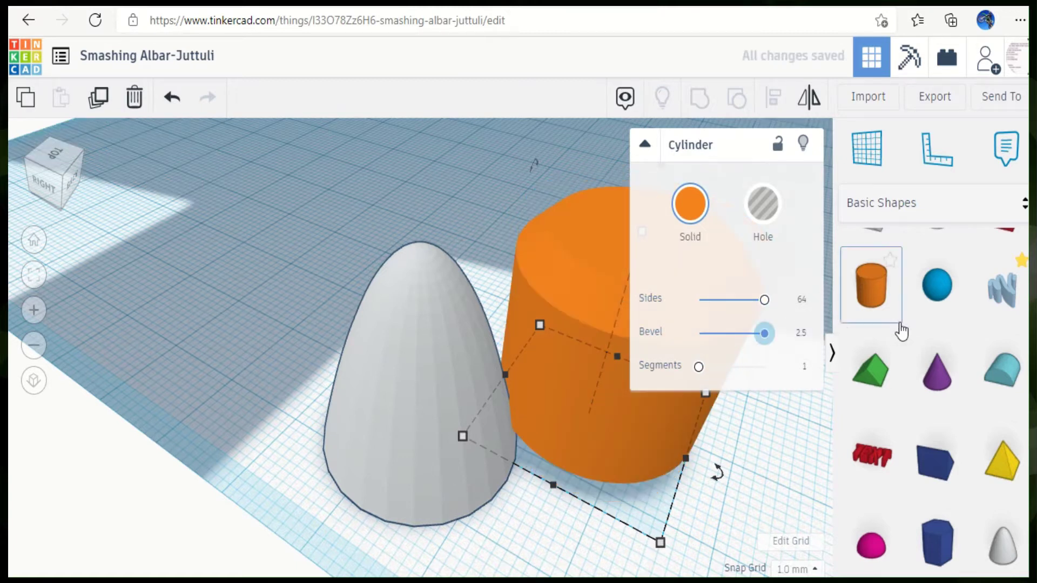
{"action": "mouse_move", "coordinate": [784, 335]}
{"action": "left_mouse_down"}
{"action": "mouse_move", "coordinate": [730, 344]}
{"action": "mouse_move", "coordinate": [803, 378]}
{"action": "left_mouse_up"}
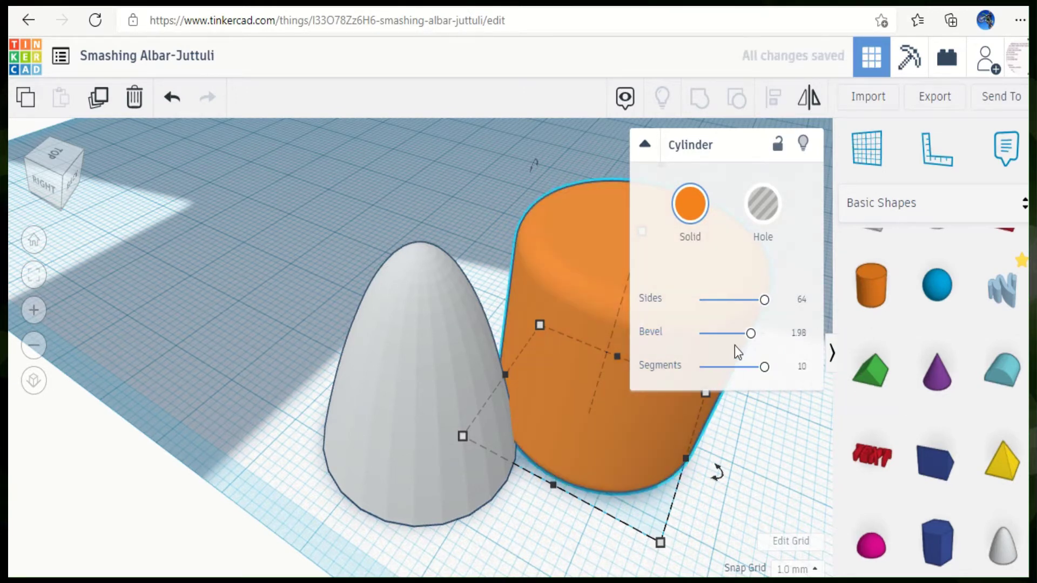
{"action": "left_click_drag", "start_coordinate": [751, 338], "coordinate": [769, 332]}
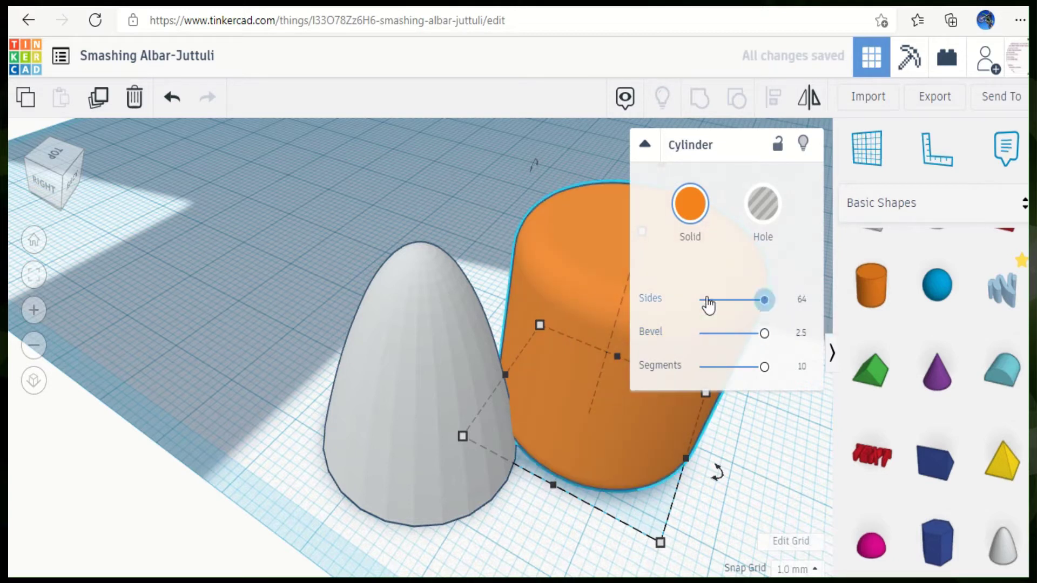
{"action": "left_click_drag", "start_coordinate": [707, 304], "coordinate": [699, 300]}
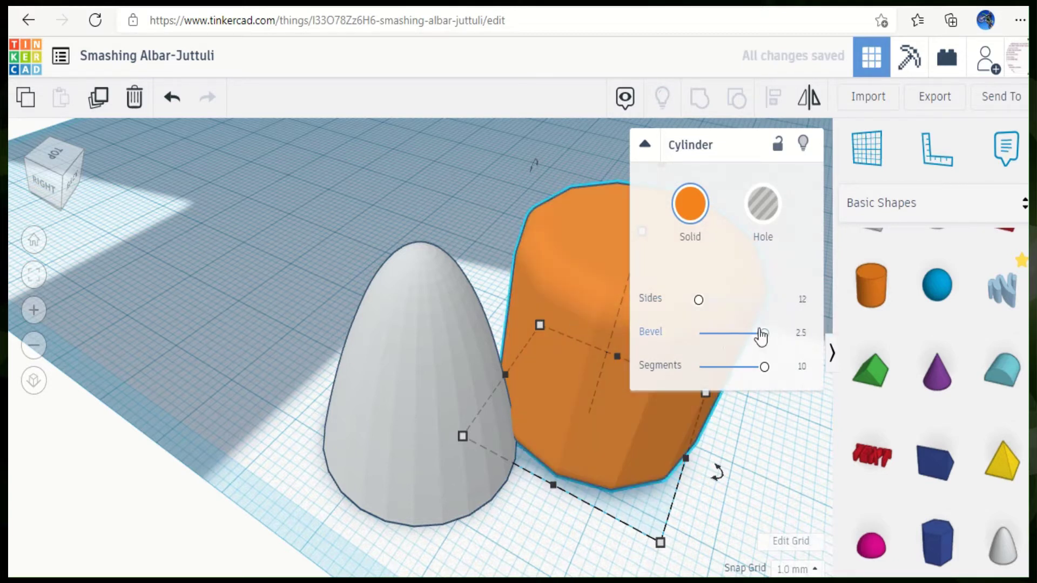
{"action": "mouse_move", "coordinate": [765, 333]}
{"action": "left_mouse_down"}
{"action": "mouse_move", "coordinate": [698, 332]}
{"action": "mouse_move", "coordinate": [677, 363]}
{"action": "left_mouse_up"}
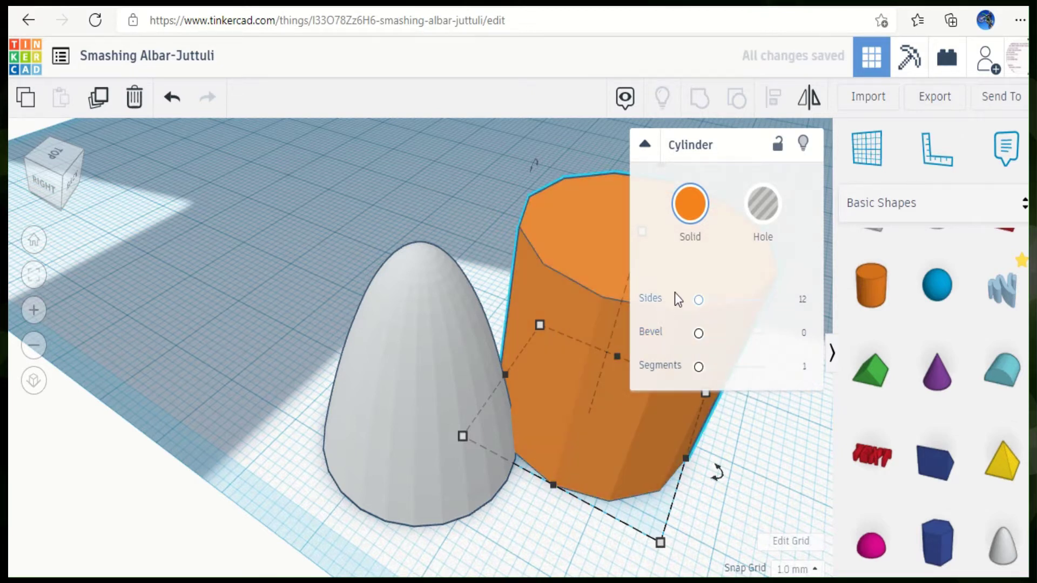
{"action": "left_click_drag", "start_coordinate": [698, 301], "coordinate": [764, 300]}
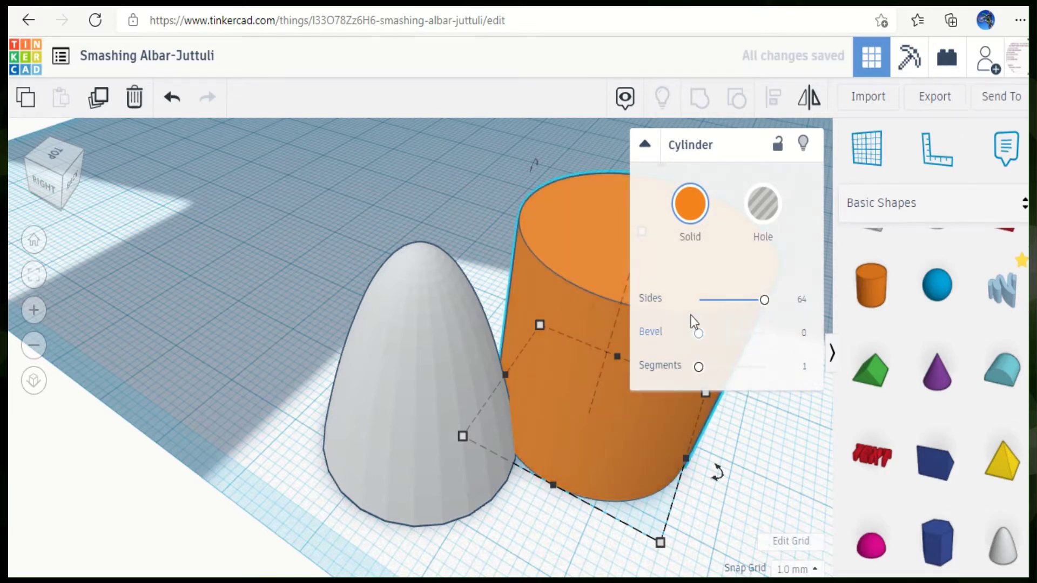
{"action": "mouse_move", "coordinate": [699, 334]}
{"action": "left_mouse_down"}
{"action": "mouse_move", "coordinate": [785, 337]}
{"action": "mouse_move", "coordinate": [747, 334]}
{"action": "left_mouse_up"}
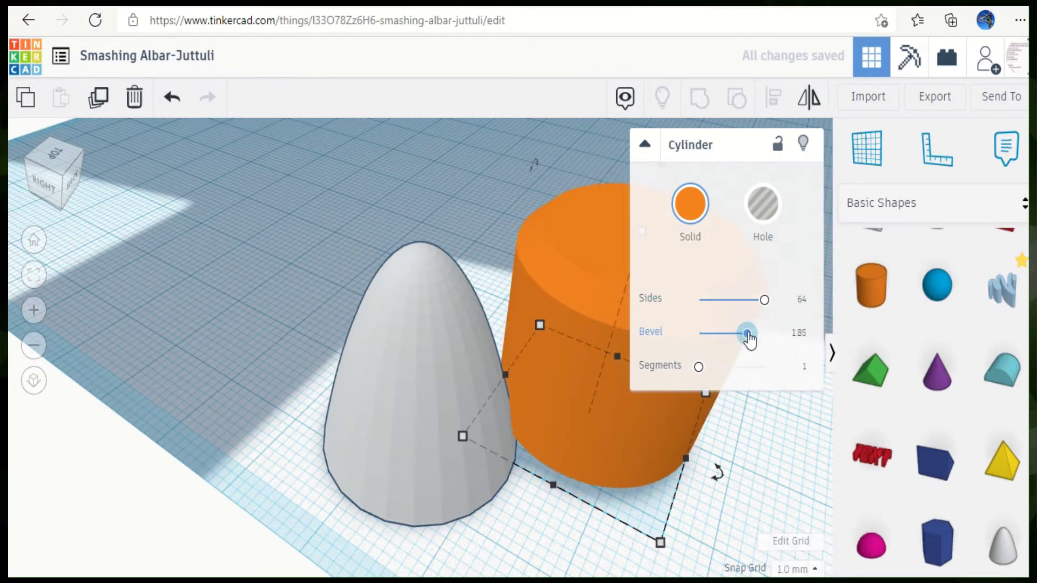
{"action": "left_click", "coordinate": [646, 146]}
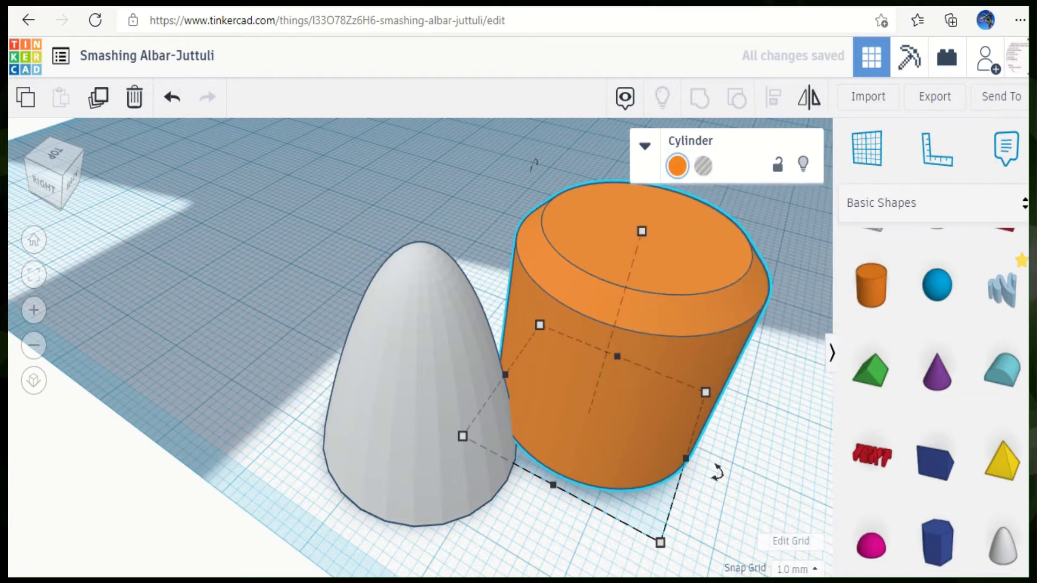
{"action": "scroll", "coordinate": [936, 365], "scroll_direction": "up", "scroll_amount": 1}
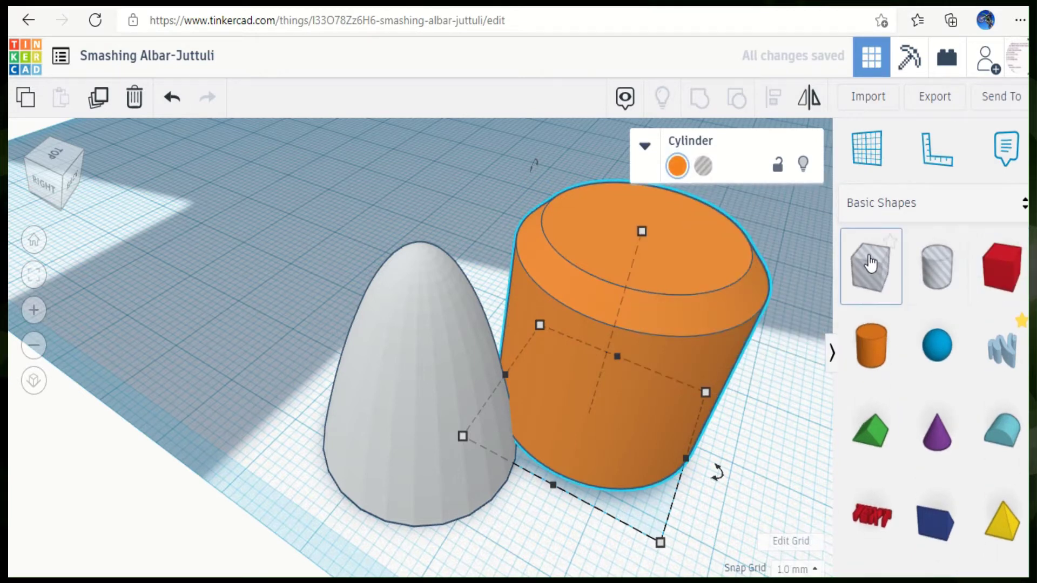
Step: Place a hole box over the cylinder, making it taller with depth 26
{"action": "left_click", "coordinate": [801, 324]}
{"action": "left_click_drag", "start_coordinate": [685, 346], "coordinate": [593, 411]}
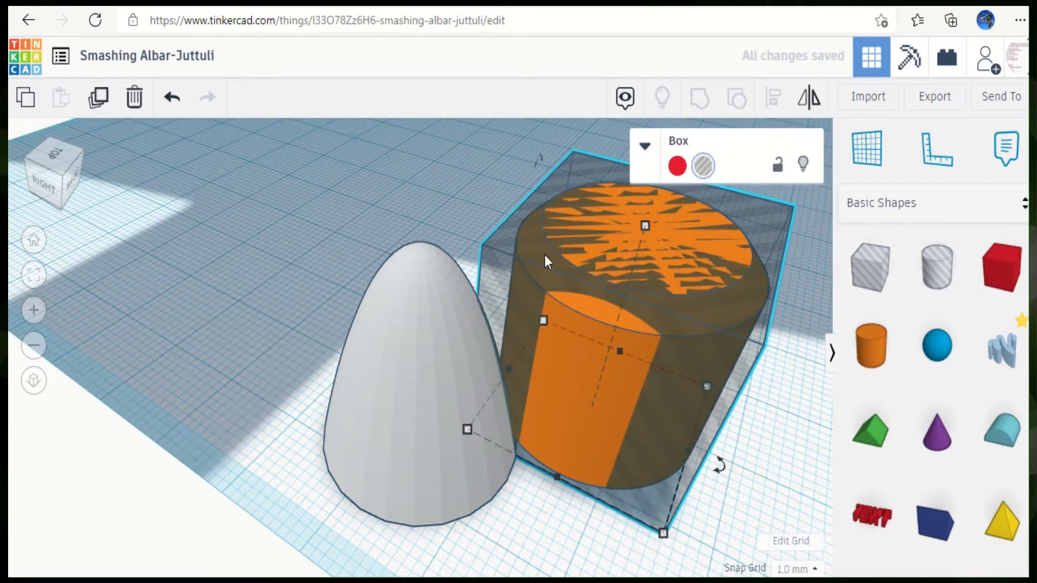
{"action": "scroll", "coordinate": [545, 260], "scroll_direction": "down", "scroll_amount": 2}
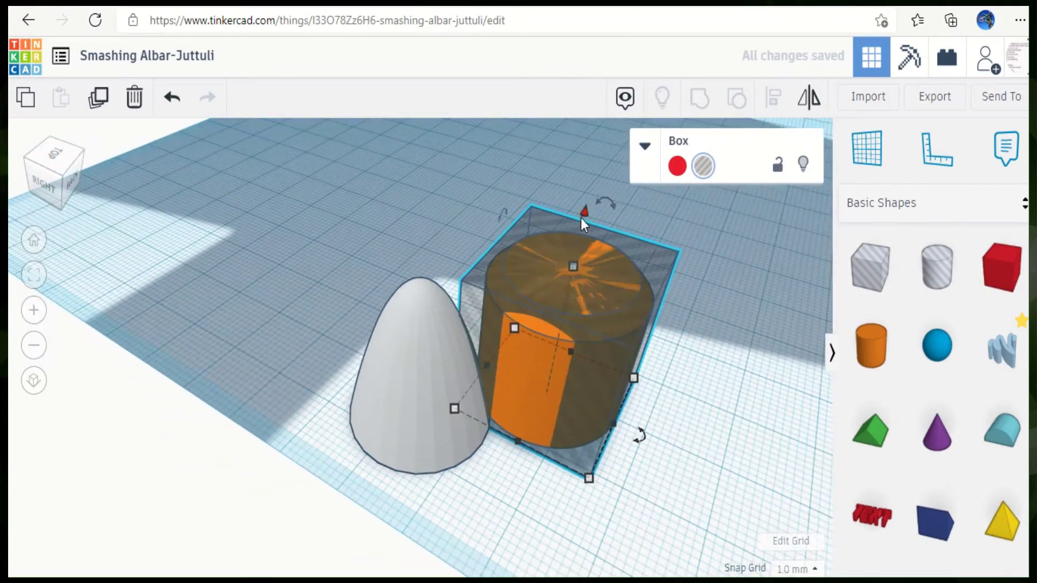
{"action": "mouse_move", "coordinate": [581, 224]}
{"action": "left_mouse_down"}
{"action": "mouse_move", "coordinate": [579, 29]}
{"action": "mouse_move", "coordinate": [578, 40]}
{"action": "left_mouse_up"}
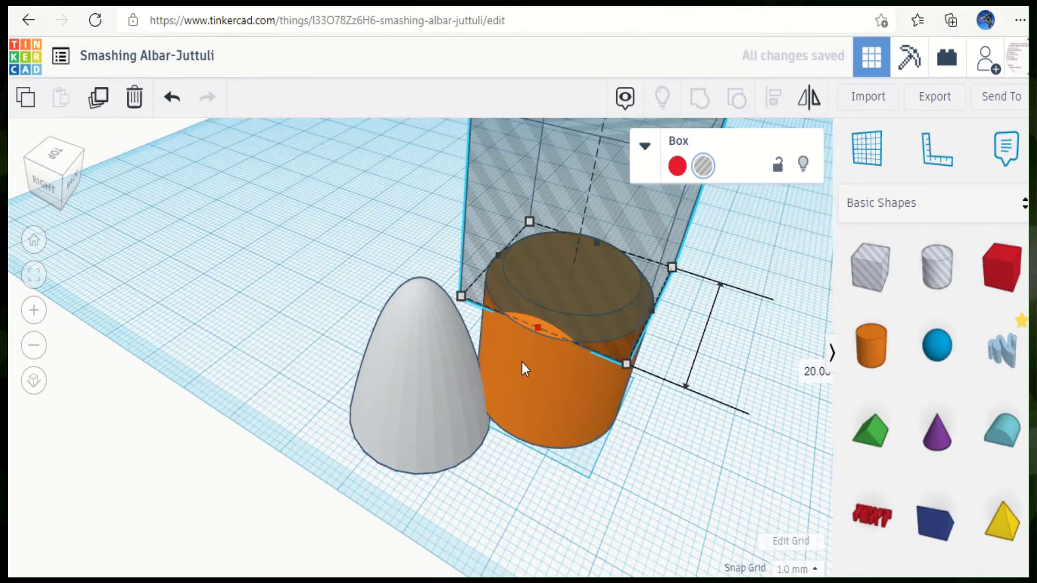
{"action": "left_click_drag", "start_coordinate": [522, 368], "coordinate": [541, 421]}
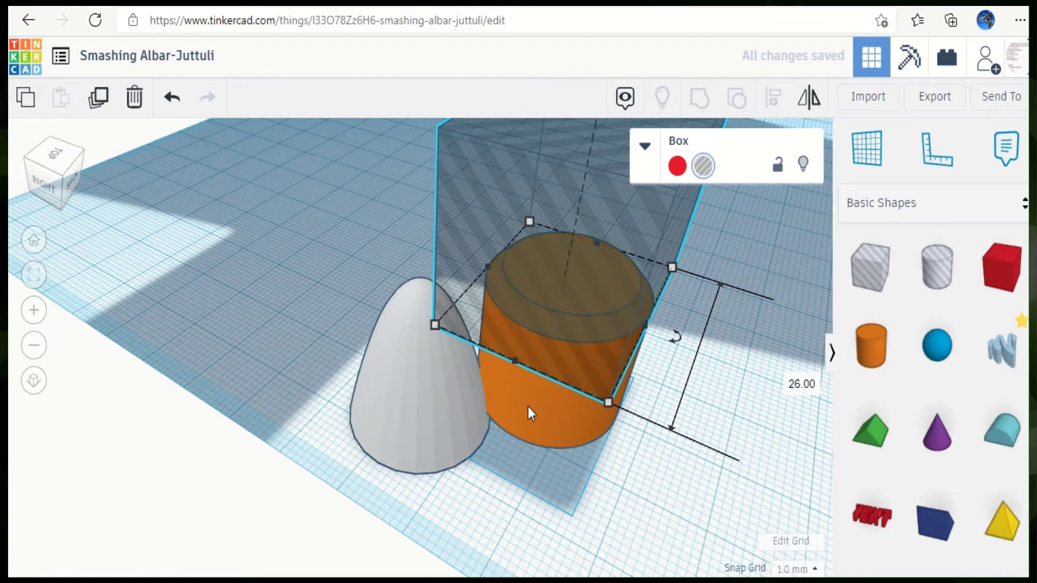
{"action": "left_click_drag", "start_coordinate": [543, 407], "coordinate": [543, 406]}
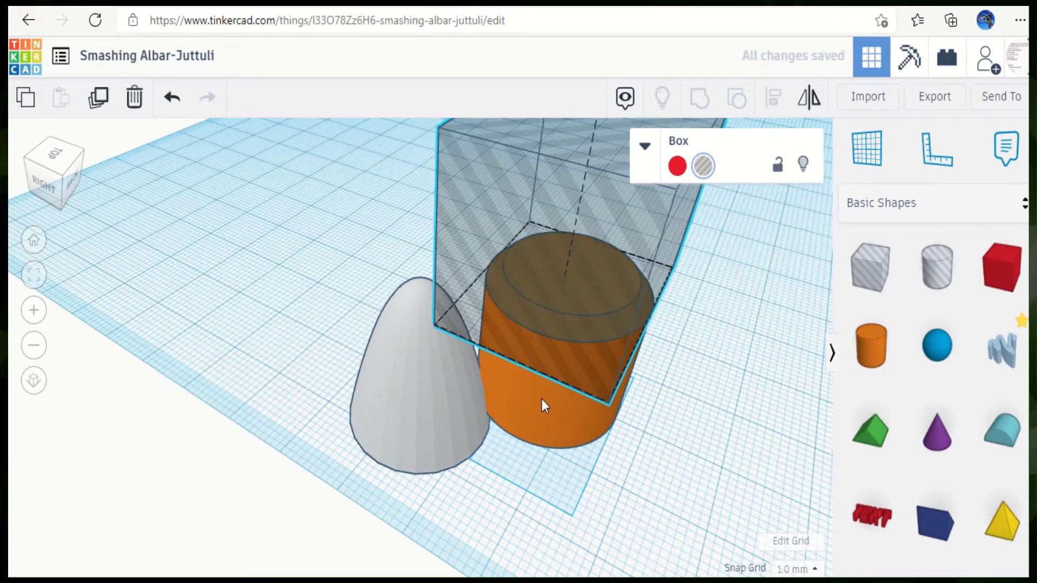
Step: Select the cylinder and hole box together and group them
{"action": "left_click", "coordinate": [542, 406]}
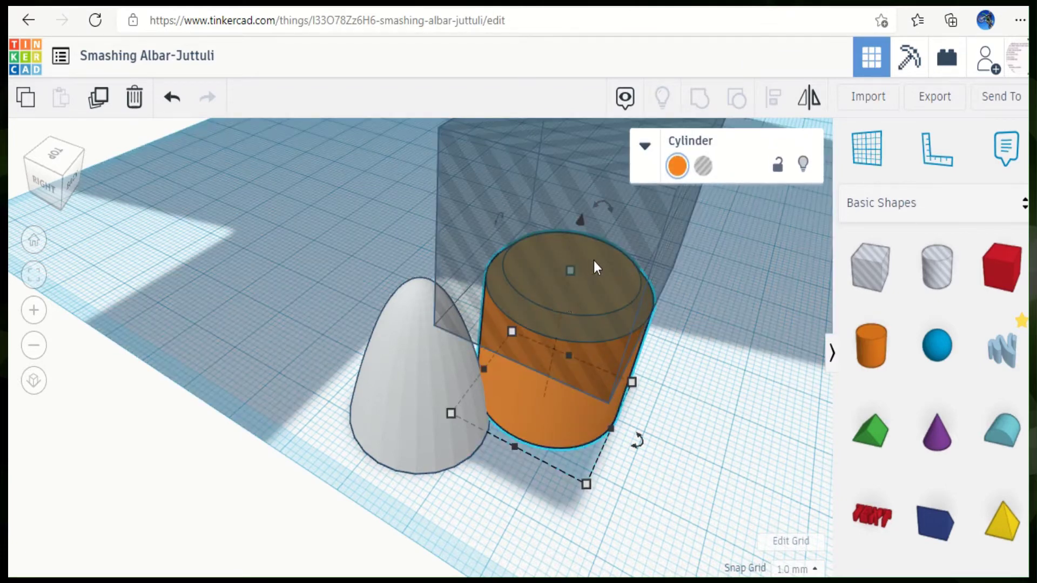
{"action": "left_click", "coordinate": [631, 250], "text": "shift"}
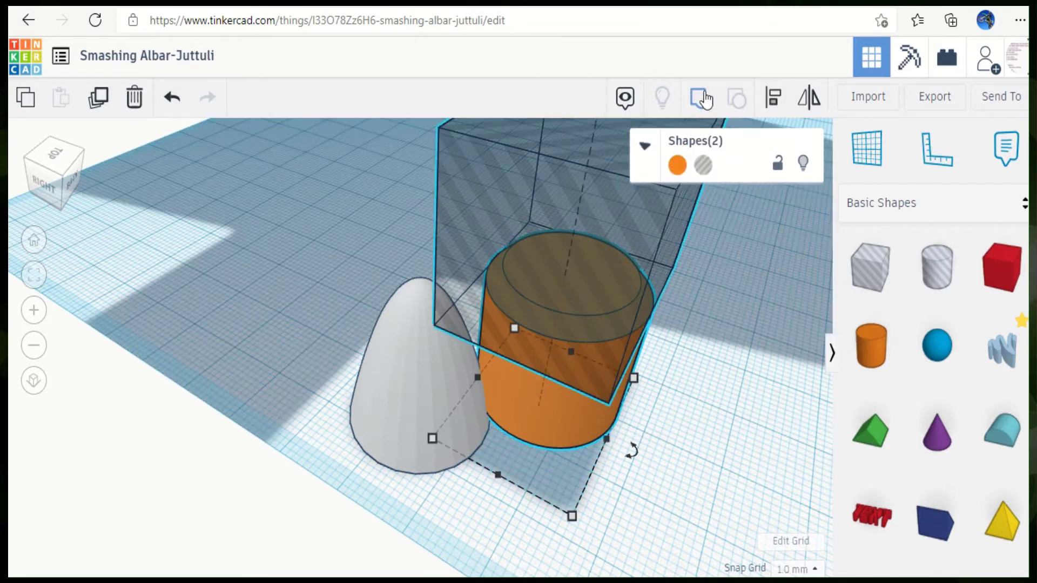
{"action": "left_click", "coordinate": [701, 98]}
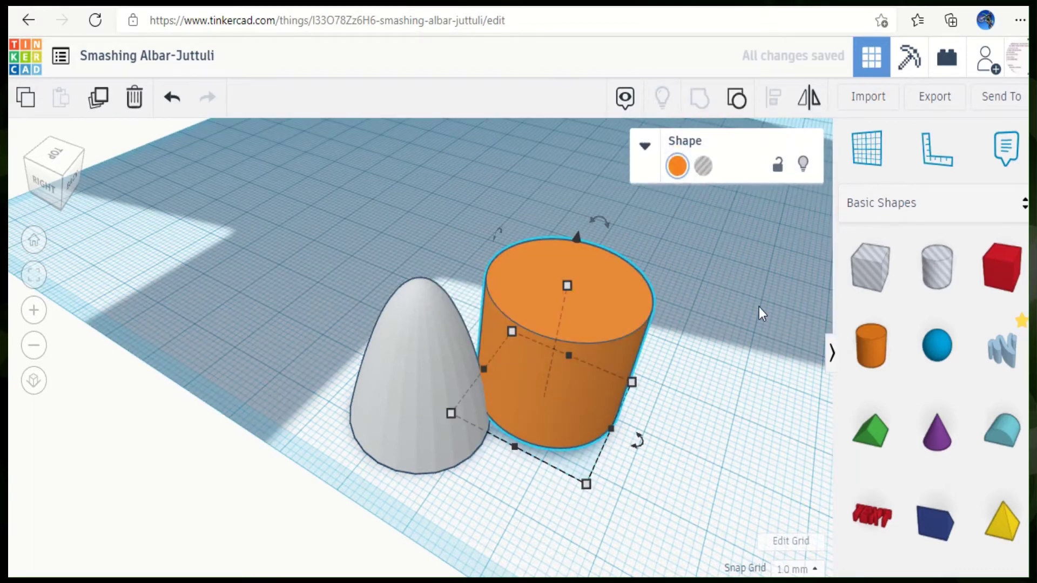
Step: Delete the extra CONCORDE AIR ASSEMBLE group from the workplane
{"action": "mouse_move", "coordinate": [759, 308]}
{"action": "right_mouse_down"}
{"action": "mouse_move", "coordinate": [699, 213]}
{"action": "mouse_move", "coordinate": [640, 189]}
{"action": "mouse_move", "coordinate": [516, 219]}
{"action": "mouse_move", "coordinate": [376, 236]}
{"action": "mouse_move", "coordinate": [536, 310]}
{"action": "right_mouse_up"}
{"action": "scroll", "coordinate": [536, 311], "scroll_direction": "down", "scroll_amount": 1}
{"action": "scroll", "coordinate": [536, 310], "scroll_direction": "down", "scroll_amount": 2}
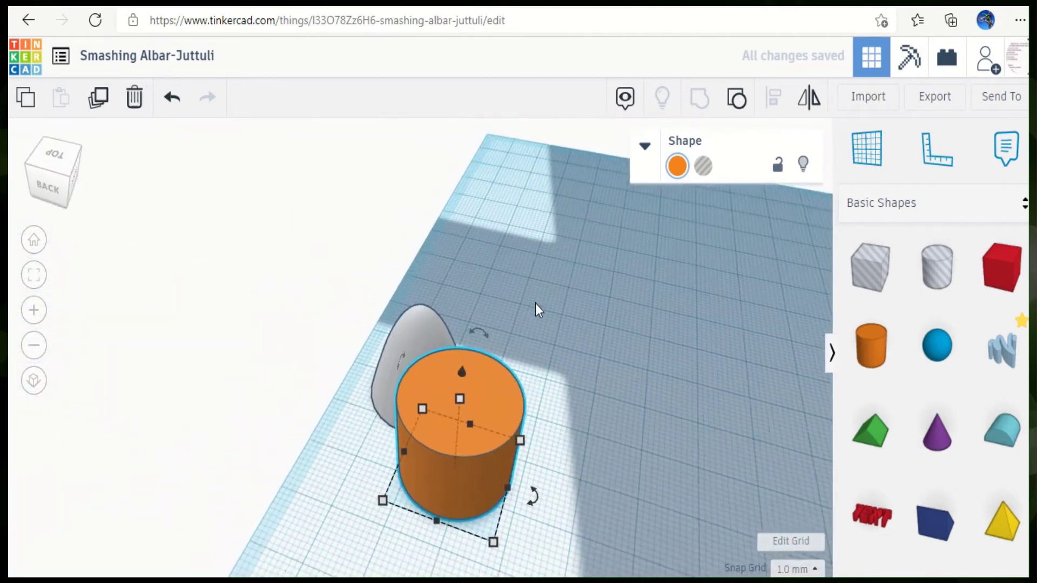
{"action": "scroll", "coordinate": [536, 311], "scroll_direction": "down", "scroll_amount": 3}
{"action": "scroll", "coordinate": [536, 310], "scroll_direction": "down", "scroll_amount": 3}
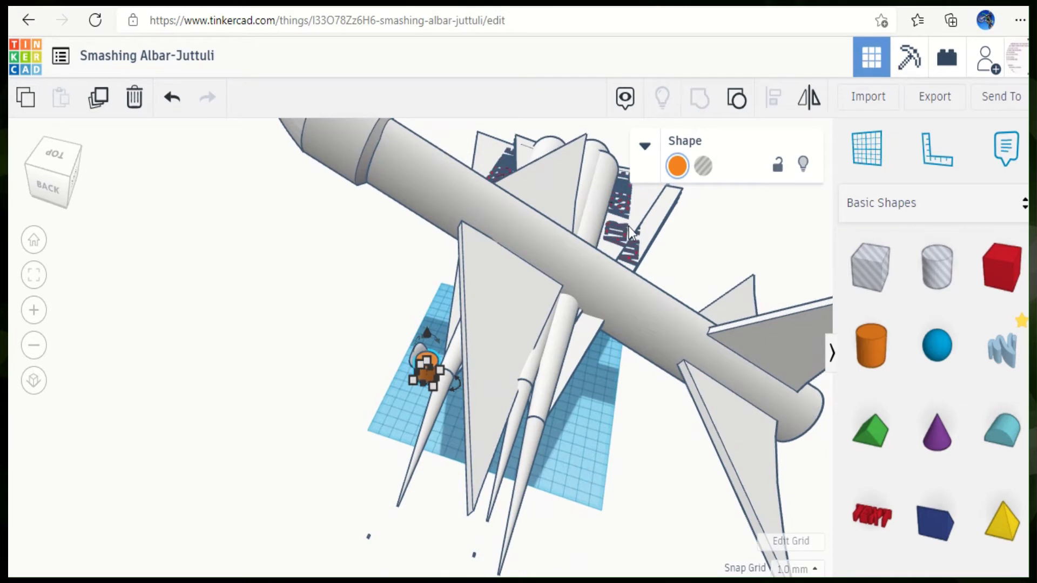
{"action": "mouse_move", "coordinate": [619, 229]}
{"action": "left_mouse_down"}
{"action": "mouse_move", "coordinate": [658, 237]}
{"action": "mouse_move", "coordinate": [642, 233]}
{"action": "left_mouse_up"}
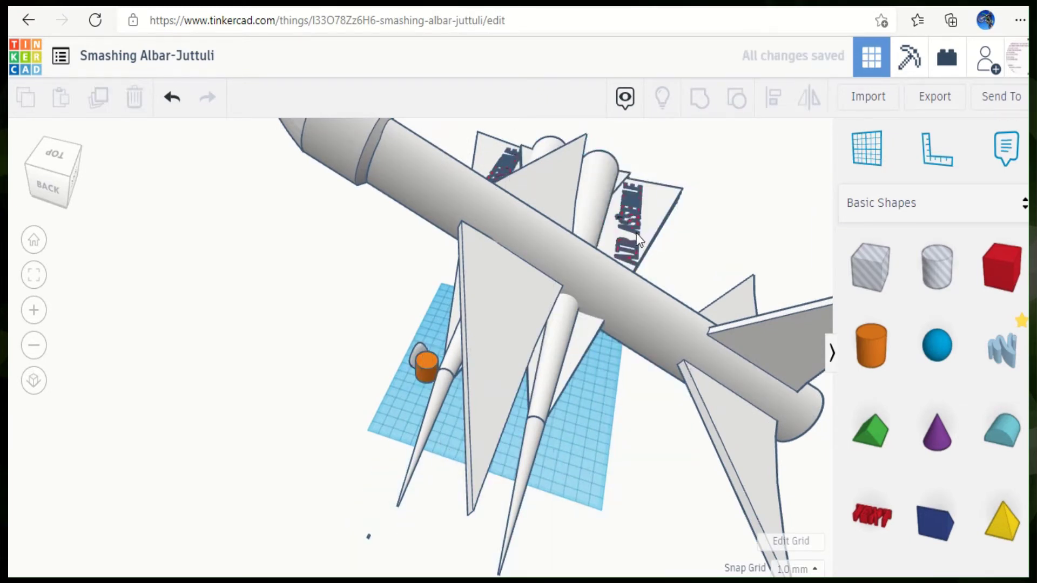
{"action": "left_click", "coordinate": [637, 238]}
{"action": "key", "text": "Delete"}
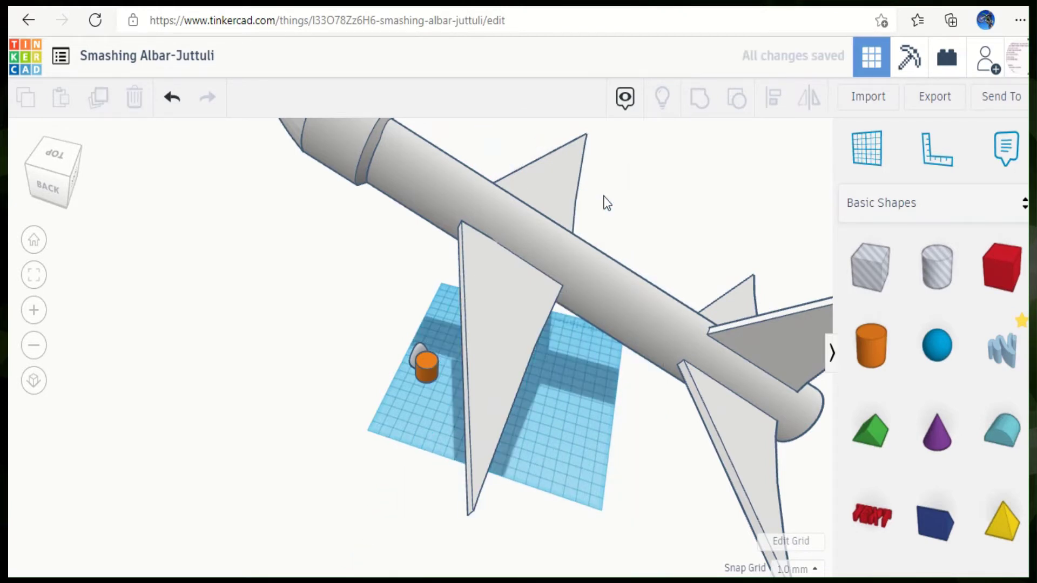
{"action": "scroll", "coordinate": [604, 202], "scroll_direction": "down", "scroll_amount": 5}
{"action": "scroll", "coordinate": [604, 202], "scroll_direction": "up", "scroll_amount": 3}
{"action": "scroll", "coordinate": [604, 202], "scroll_direction": "up", "scroll_amount": 3}
{"action": "scroll", "coordinate": [603, 198], "scroll_direction": "down", "scroll_amount": 3}
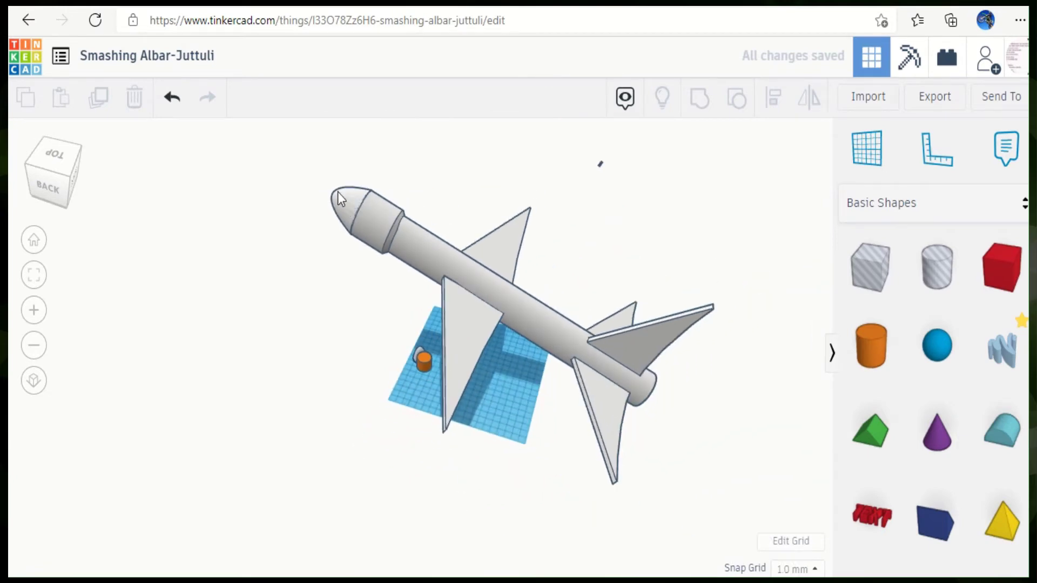
{"action": "scroll", "coordinate": [424, 228], "scroll_direction": "up", "scroll_amount": 2}
{"action": "scroll", "coordinate": [424, 227], "scroll_direction": "up", "scroll_amount": 2}
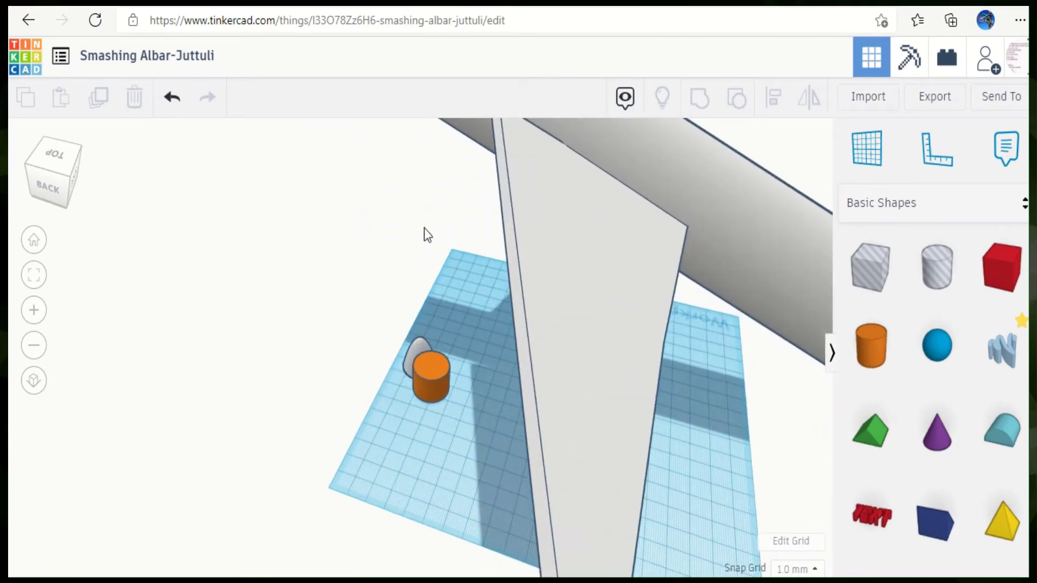
{"action": "scroll", "coordinate": [423, 228], "scroll_direction": "up", "scroll_amount": 1}
{"action": "scroll", "coordinate": [424, 228], "scroll_direction": "down", "scroll_amount": 3}
{"action": "scroll", "coordinate": [424, 228], "scroll_direction": "down", "scroll_amount": 2}
{"action": "scroll", "coordinate": [424, 228], "scroll_direction": "down", "scroll_amount": 1}
{"action": "mouse_move", "coordinate": [729, 262]}
{"action": "right_mouse_down"}
{"action": "mouse_move", "coordinate": [386, 134]}
{"action": "mouse_move", "coordinate": [448, 169]}
{"action": "mouse_move", "coordinate": [600, 292]}
{"action": "mouse_move", "coordinate": [637, 338]}
{"action": "mouse_move", "coordinate": [463, 416]}
{"action": "mouse_move", "coordinate": [468, 427]}
{"action": "right_mouse_up"}
{"action": "scroll", "coordinate": [490, 427], "scroll_direction": "up", "scroll_amount": 2}
{"action": "scroll", "coordinate": [490, 428], "scroll_direction": "up", "scroll_amount": 2}
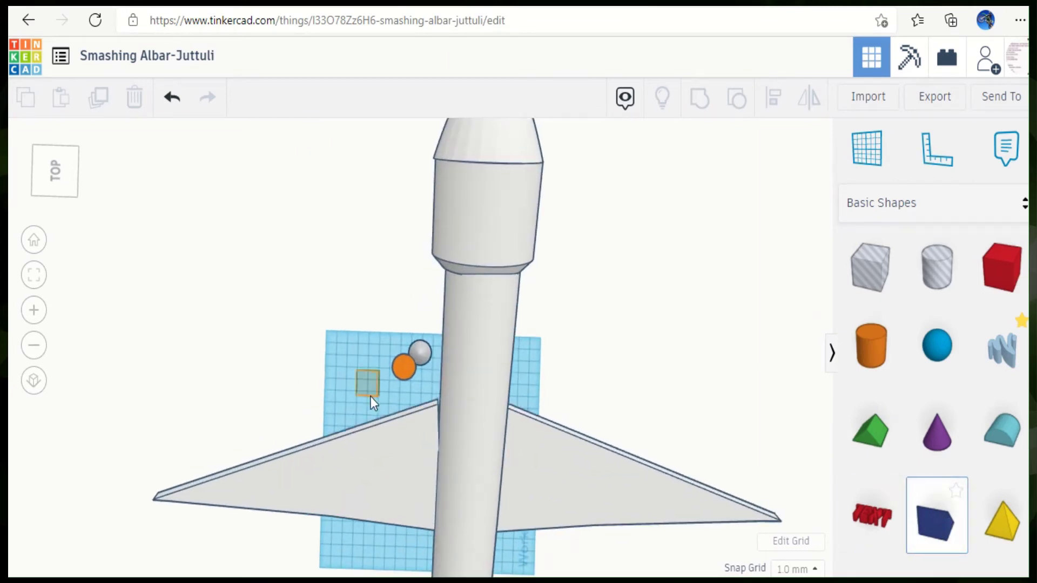
Step: Place a wedge beside the cylinder and frame it in a perspective view
{"action": "left_click", "coordinate": [356, 378]}
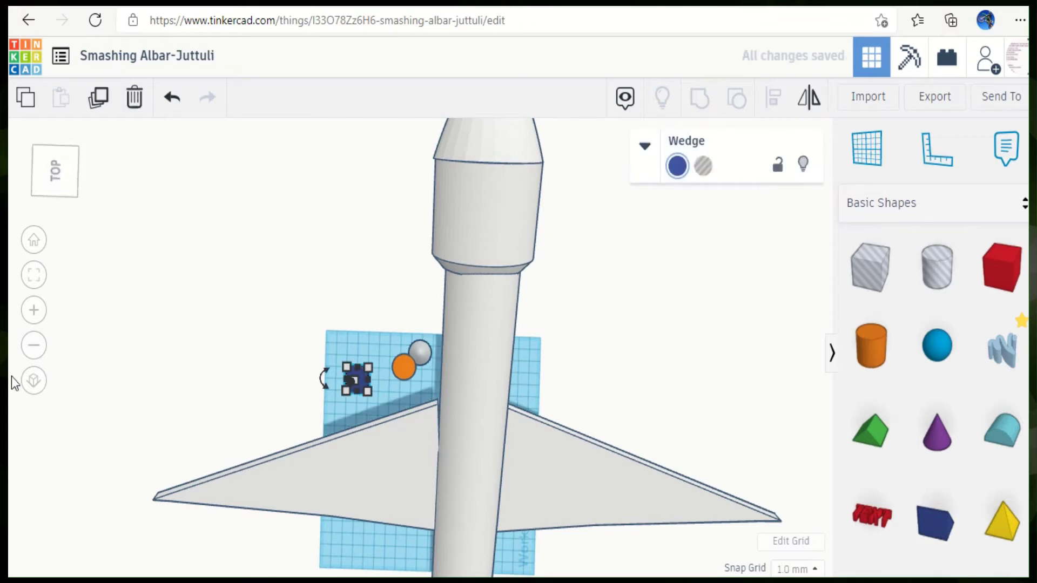
{"action": "left_click", "coordinate": [35, 283]}
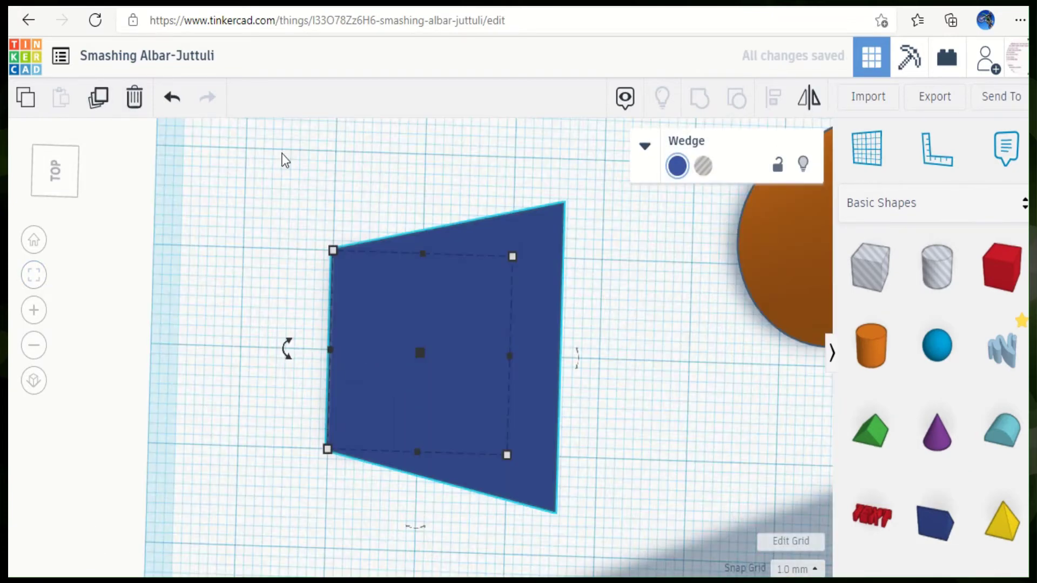
{"action": "mouse_move", "coordinate": [329, 181]}
{"action": "right_mouse_down"}
{"action": "mouse_move", "coordinate": [341, 166]}
{"action": "mouse_move", "coordinate": [551, 104]}
{"action": "mouse_move", "coordinate": [597, 177]}
{"action": "right_mouse_up"}
Step: Move the orange cylinder into the blue wedge and raise its height to 27
{"action": "left_click", "coordinate": [597, 177]}
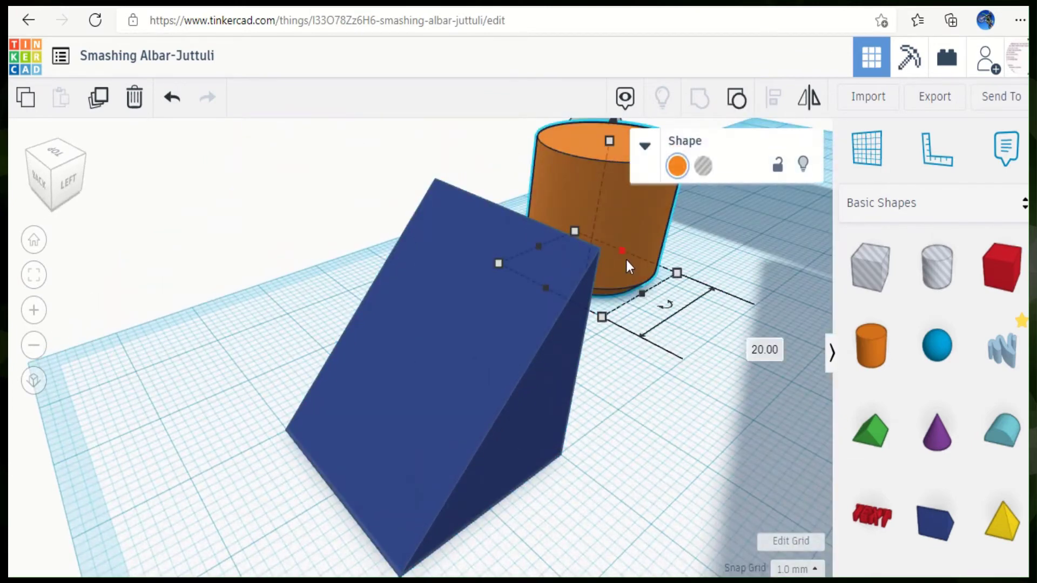
{"action": "mouse_move", "coordinate": [624, 375]}
{"action": "right_mouse_down"}
{"action": "mouse_move", "coordinate": [582, 273]}
{"action": "mouse_move", "coordinate": [589, 280]}
{"action": "right_mouse_up"}
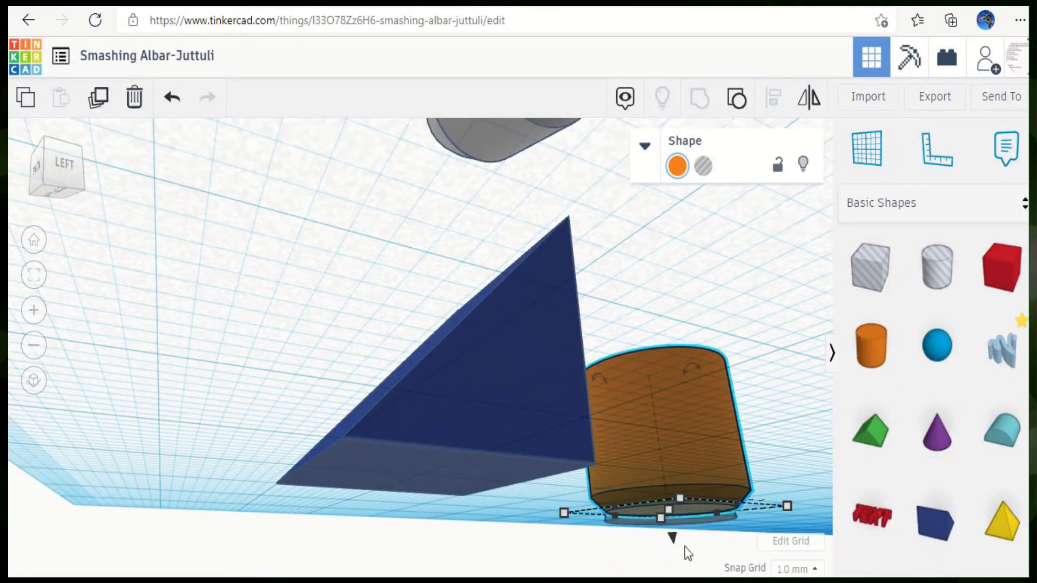
{"action": "left_click_drag", "start_coordinate": [670, 525], "coordinate": [671, 522]}
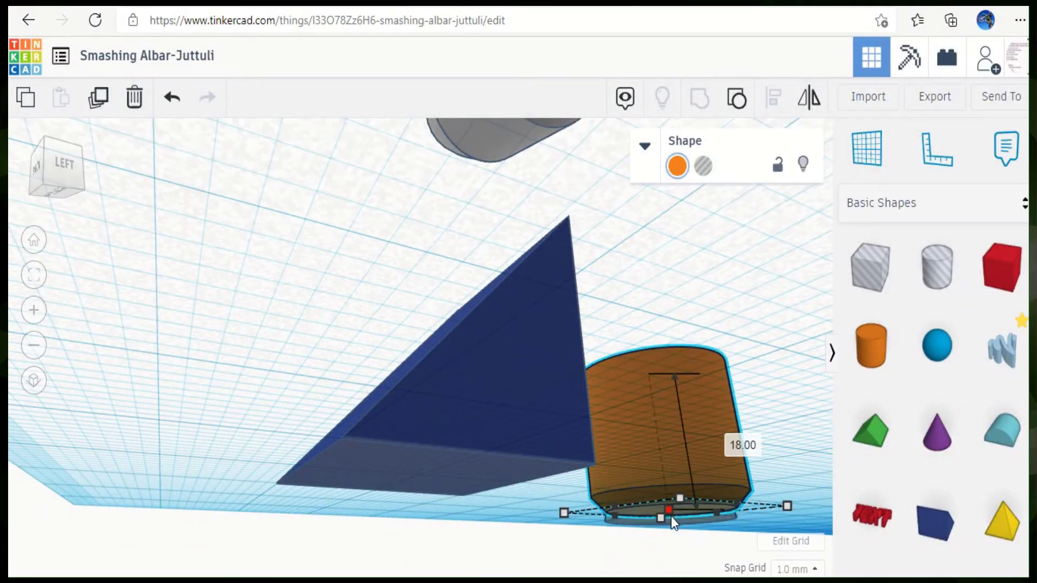
{"action": "left_click_drag", "start_coordinate": [670, 522], "coordinate": [673, 537]}
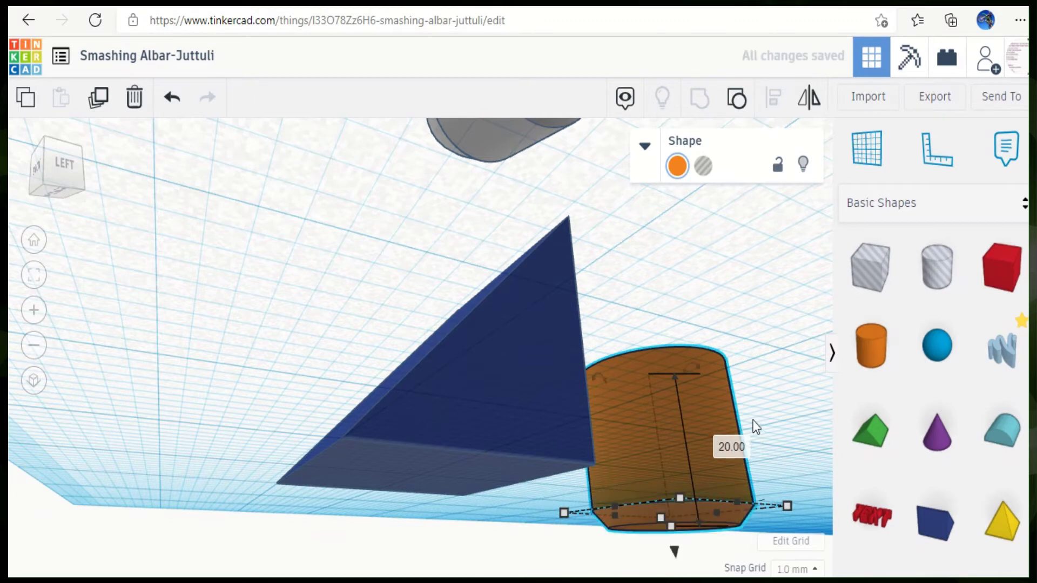
{"action": "mouse_move", "coordinate": [737, 464]}
{"action": "right_mouse_down"}
{"action": "mouse_move", "coordinate": [671, 486]}
{"action": "mouse_move", "coordinate": [702, 493]}
{"action": "mouse_move", "coordinate": [717, 376]}
{"action": "right_mouse_up"}
{"action": "mouse_move", "coordinate": [712, 364]}
{"action": "left_mouse_down"}
{"action": "mouse_move", "coordinate": [651, 507]}
{"action": "mouse_move", "coordinate": [578, 551]}
{"action": "mouse_move", "coordinate": [550, 463]}
{"action": "mouse_move", "coordinate": [498, 456]}
{"action": "mouse_move", "coordinate": [499, 440]}
{"action": "mouse_move", "coordinate": [508, 452]}
{"action": "left_mouse_up"}
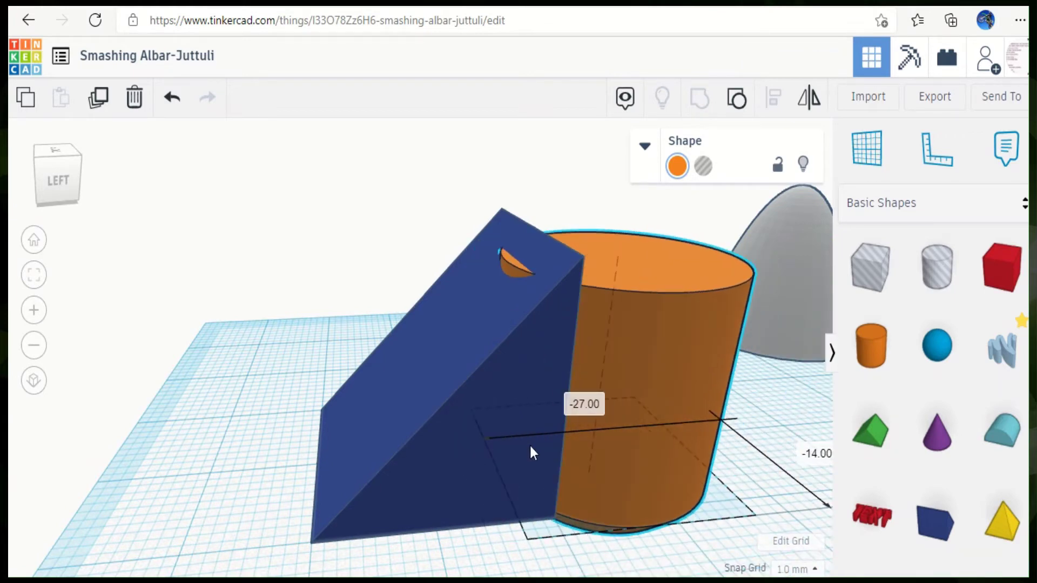
{"action": "left_click_drag", "start_coordinate": [533, 453], "coordinate": [556, 382]}
{"action": "left_click_drag", "start_coordinate": [630, 255], "coordinate": [594, 170]}
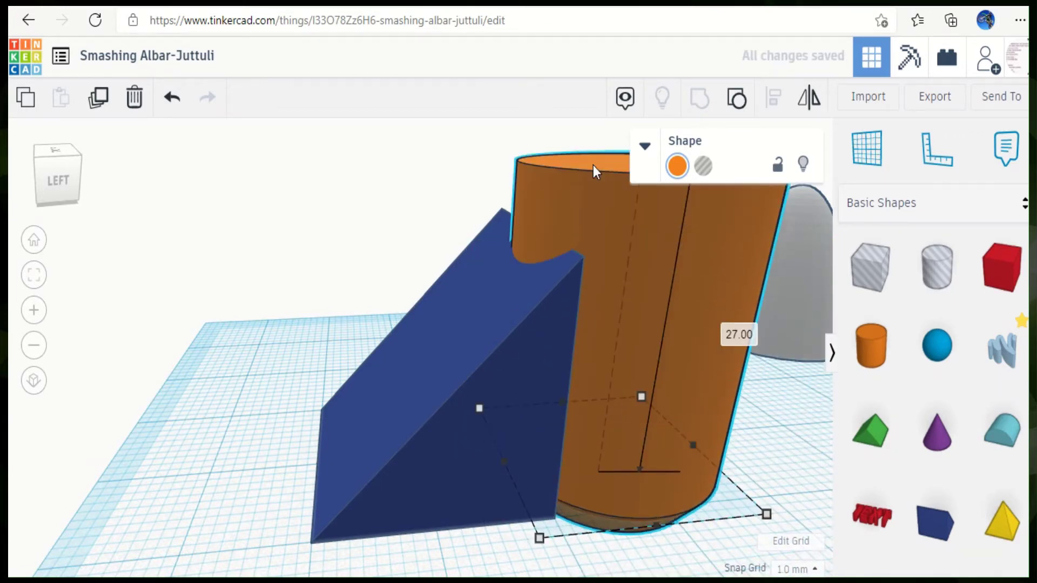
{"action": "mouse_move", "coordinate": [349, 212]}
{"action": "right_mouse_down"}
{"action": "mouse_move", "coordinate": [412, 306]}
{"action": "mouse_move", "coordinate": [401, 358]}
{"action": "mouse_move", "coordinate": [390, 334]}
{"action": "right_mouse_up"}
{"action": "key", "text": "Right"}
{"action": "key", "text": "Right"}
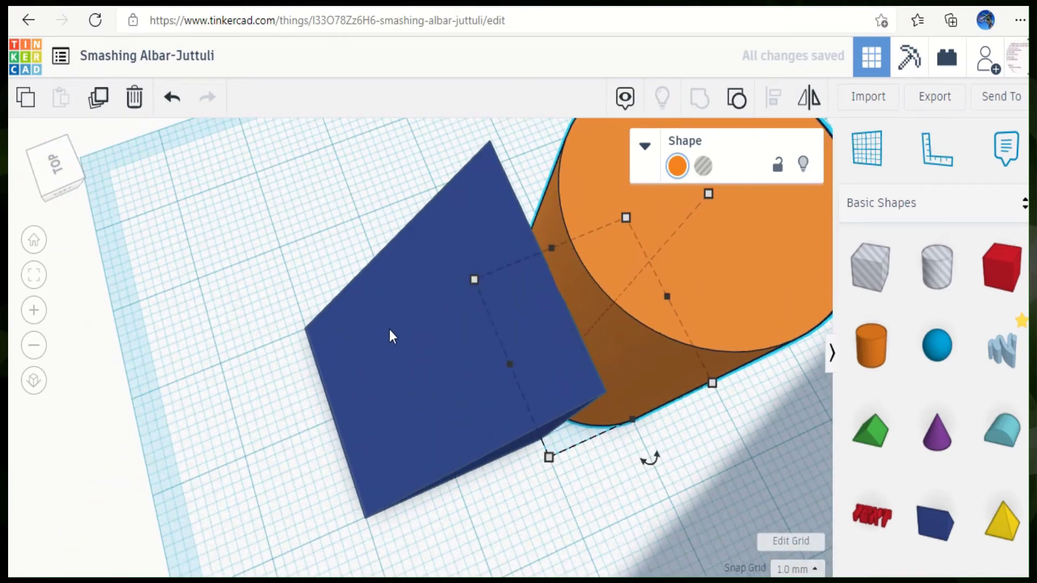
{"action": "mouse_move", "coordinate": [549, 247]}
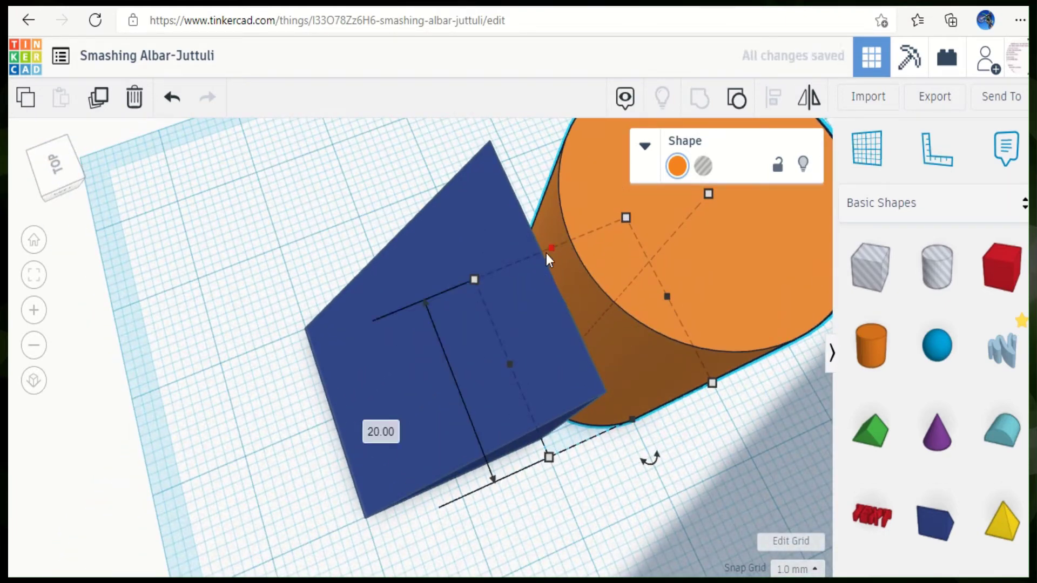
Step: Stretch the orange cylinder from 20 to 29 and widen it further
{"action": "left_click_drag", "start_coordinate": [546, 254], "coordinate": [521, 181]}
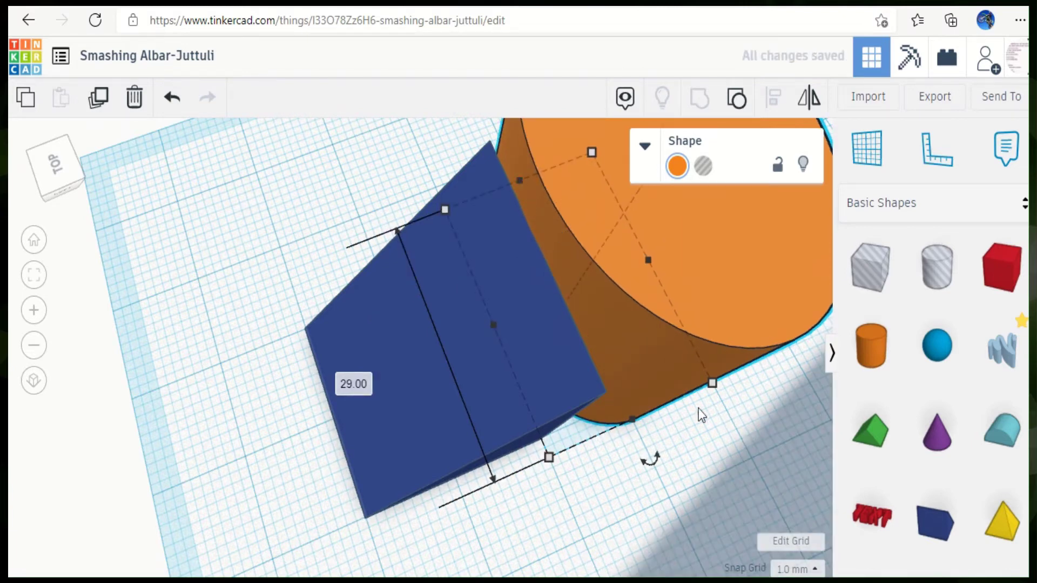
{"action": "left_click_drag", "start_coordinate": [494, 323], "coordinate": [483, 331]}
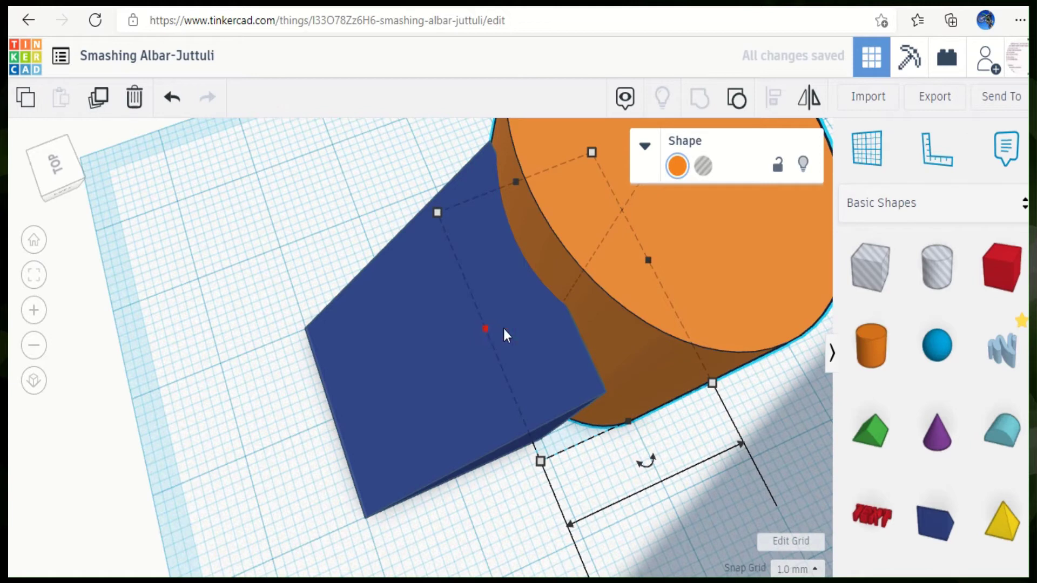
{"action": "left_click_drag", "start_coordinate": [486, 327], "coordinate": [493, 346]}
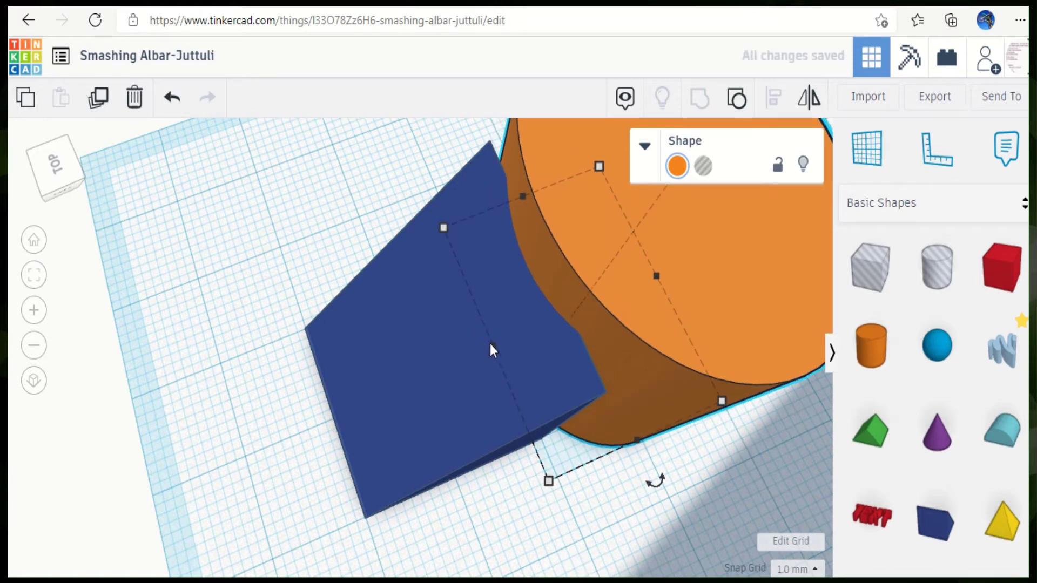
{"action": "left_click_drag", "start_coordinate": [487, 348], "coordinate": [487, 352]}
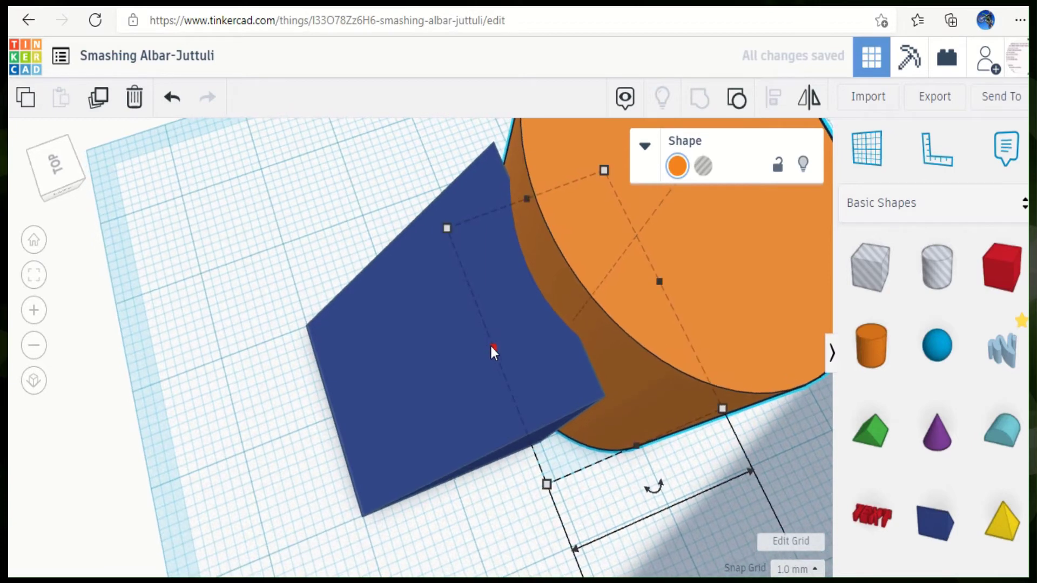
{"action": "mouse_move", "coordinate": [490, 345]}
{"action": "right_mouse_down"}
{"action": "mouse_move", "coordinate": [496, 357]}
{"action": "mouse_move", "coordinate": [487, 361]}
{"action": "mouse_move", "coordinate": [501, 360]}
{"action": "right_mouse_up"}
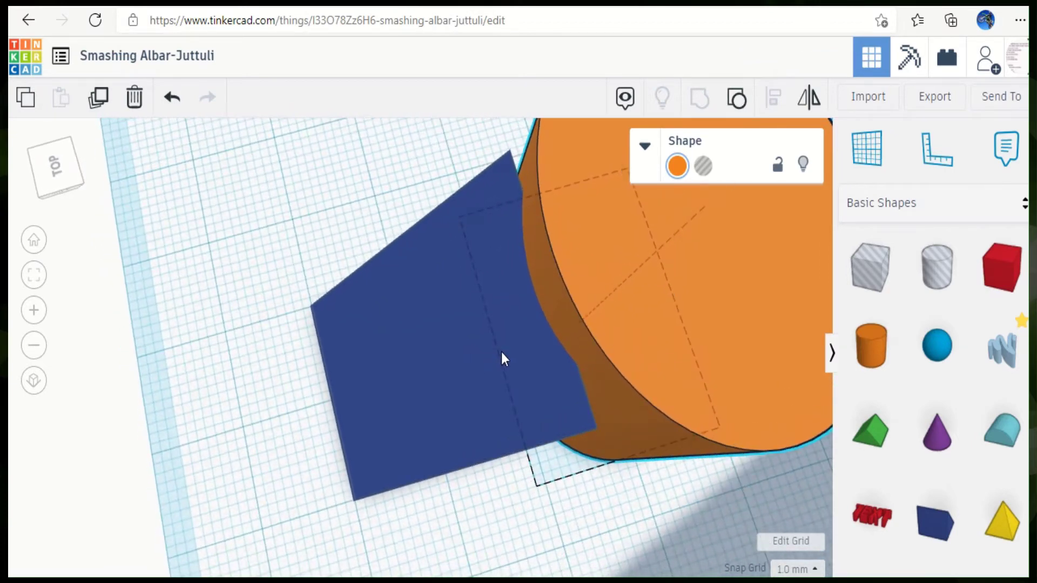
Step: Stretch and narrow the orange cylinder along one axis, viewed side-on
{"action": "right_click", "coordinate": [495, 343]}
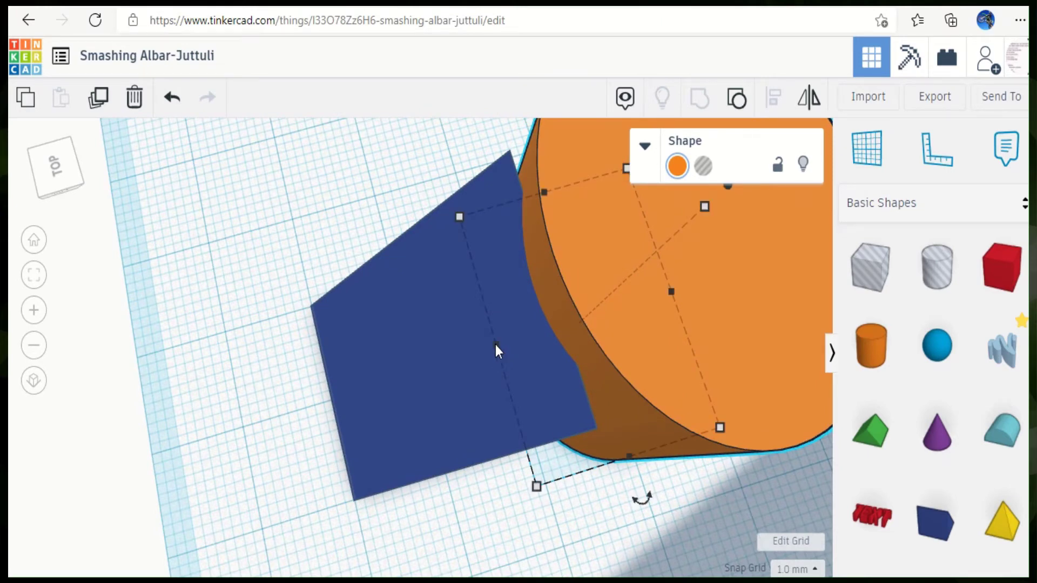
{"action": "mouse_move", "coordinate": [497, 344]}
{"action": "right_mouse_down"}
{"action": "mouse_move", "coordinate": [470, 343]}
{"action": "mouse_move", "coordinate": [500, 275]}
{"action": "mouse_move", "coordinate": [537, 397]}
{"action": "right_mouse_up"}
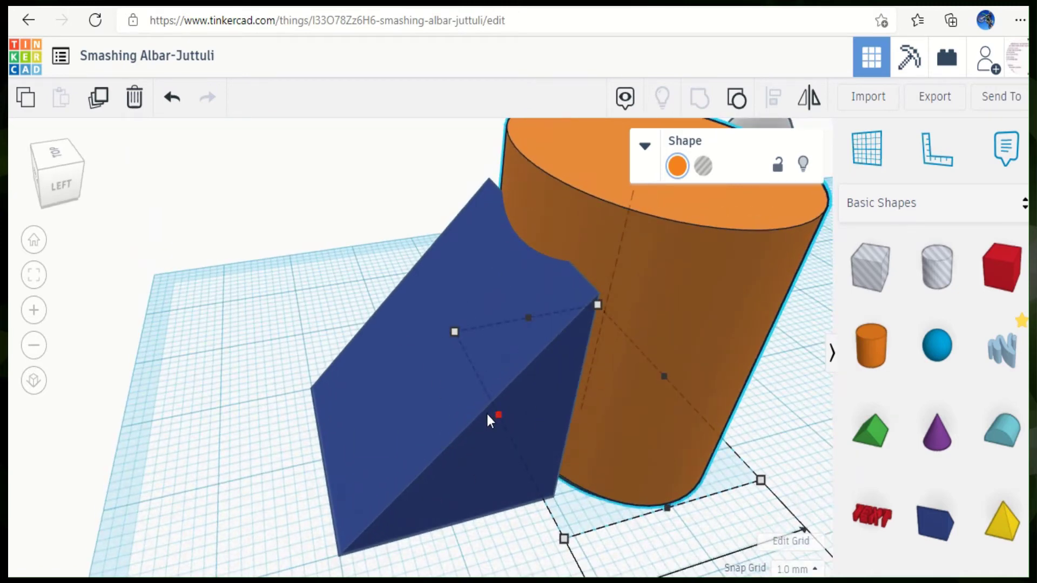
{"action": "left_click_drag", "start_coordinate": [486, 412], "coordinate": [470, 419]}
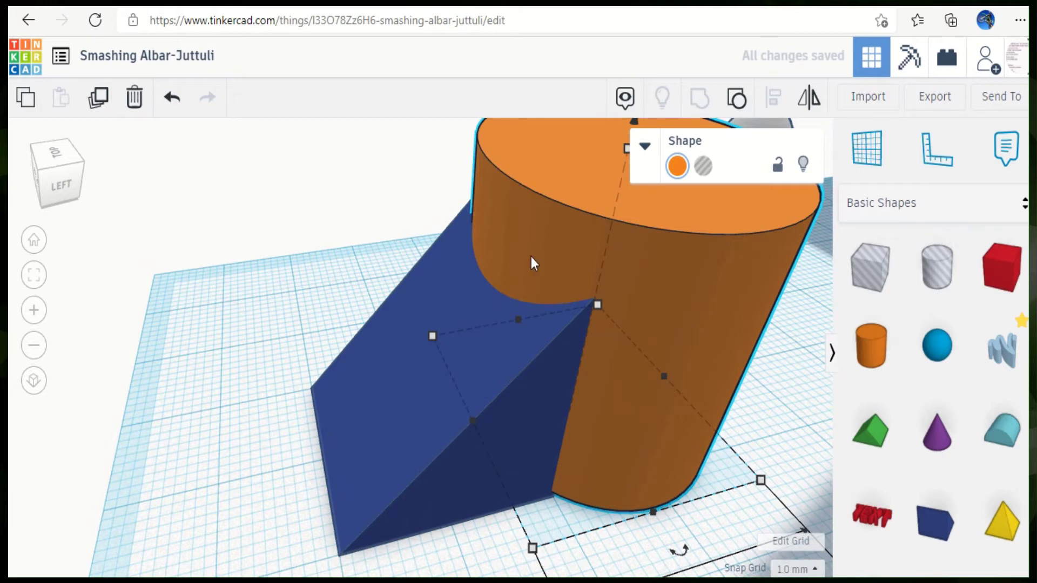
{"action": "mouse_move", "coordinate": [666, 379]}
{"action": "left_mouse_down"}
{"action": "mouse_move", "coordinate": [541, 434]}
{"action": "mouse_move", "coordinate": [526, 424]}
{"action": "left_mouse_up"}
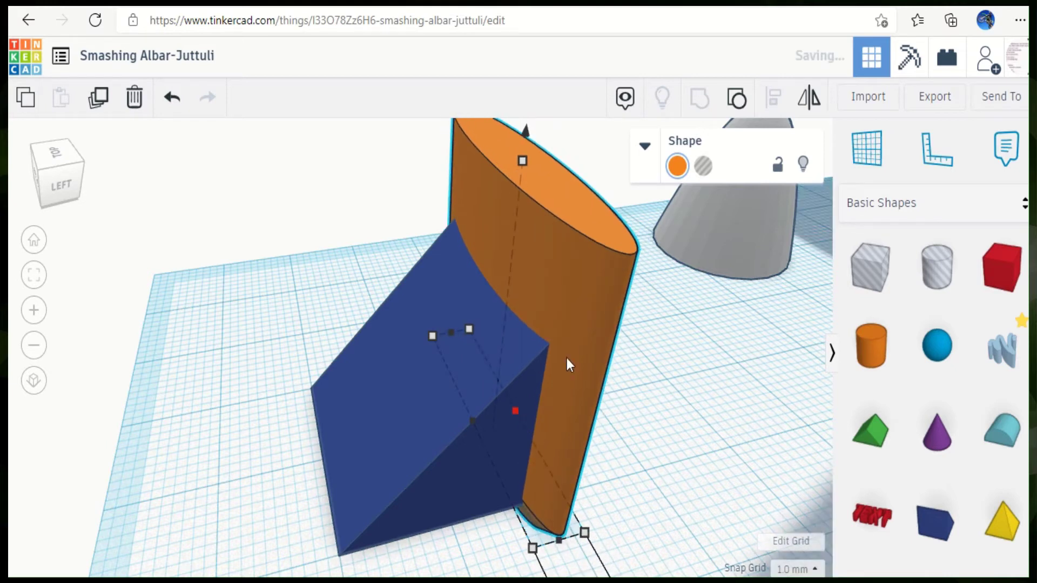
Step: Make the cylinder a hole and fine-tune its width and position across the wedge
{"action": "left_click", "coordinate": [703, 166]}
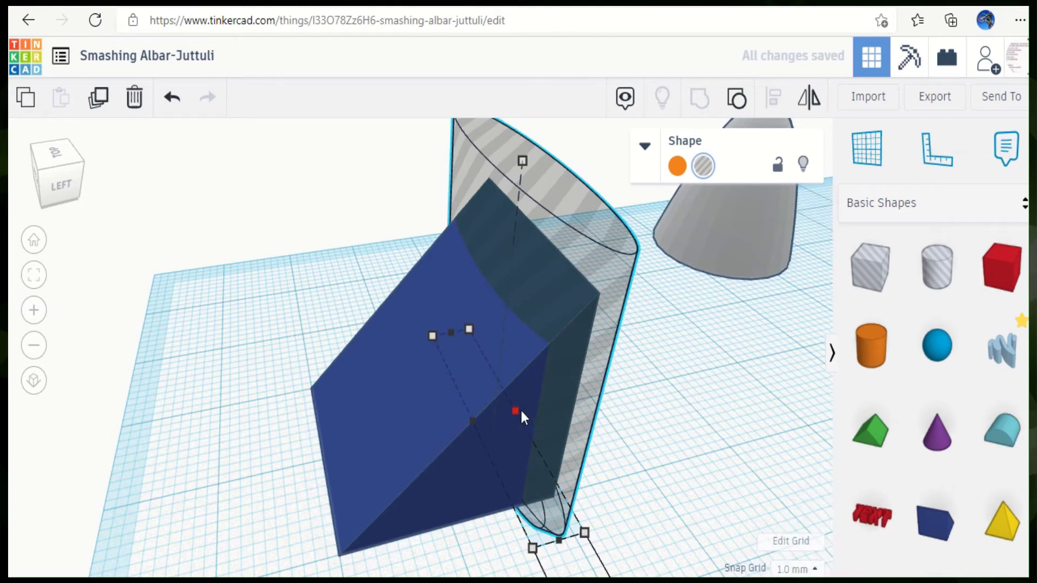
{"action": "left_click_drag", "start_coordinate": [523, 415], "coordinate": [481, 419]}
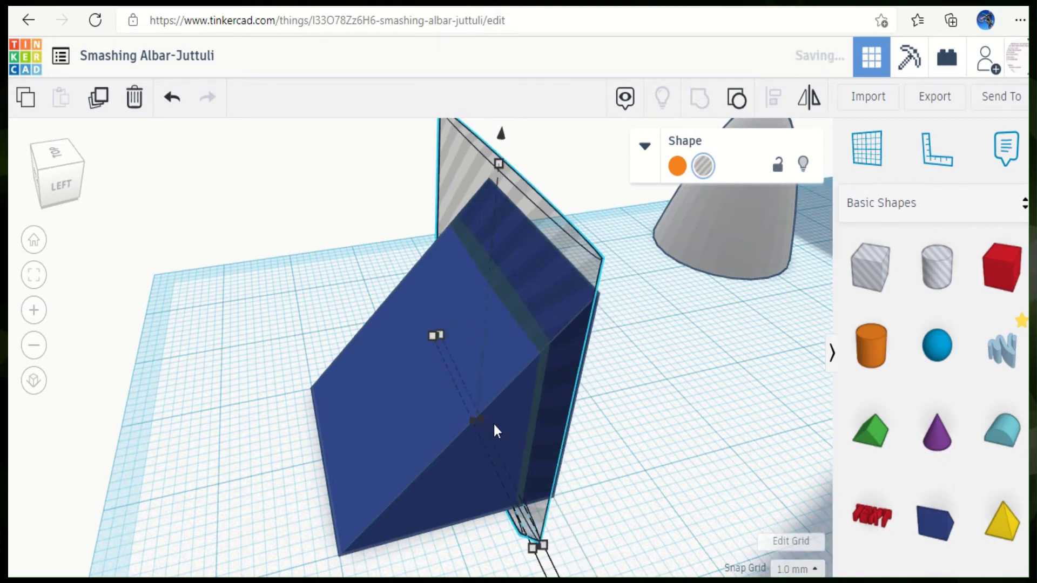
{"action": "key", "text": "Right"}
{"action": "key", "text": "Right"}
{"action": "key", "text": "Right"}
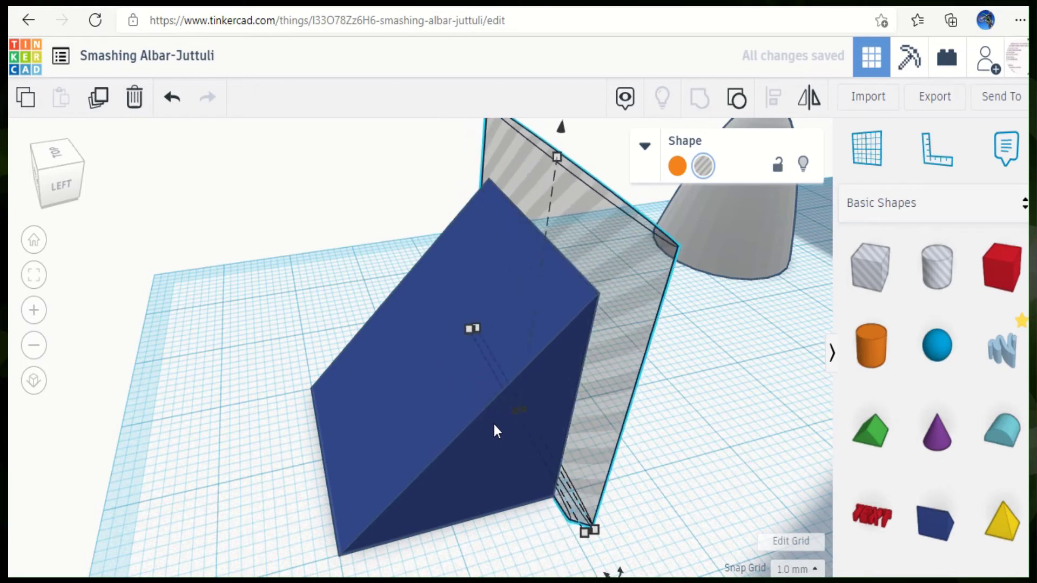
{"action": "key", "text": "Left"}
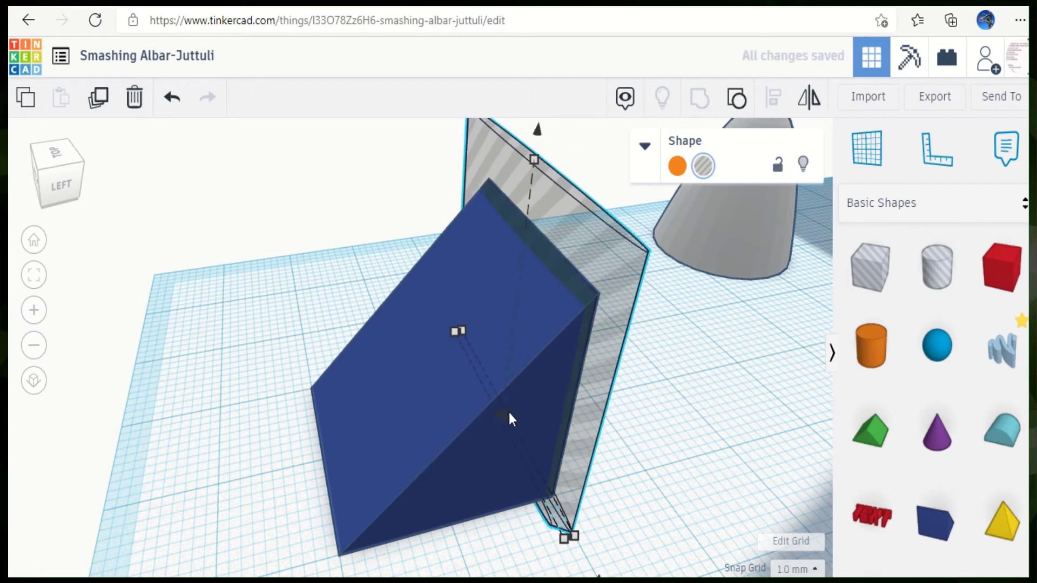
{"action": "left_click_drag", "start_coordinate": [510, 418], "coordinate": [572, 400]}
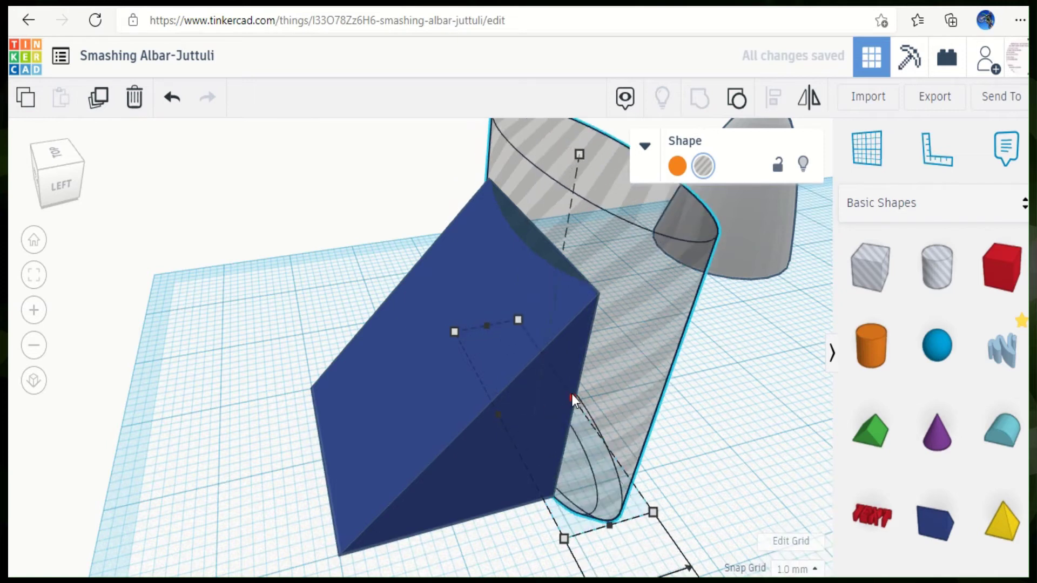
{"action": "left_click_drag", "start_coordinate": [571, 399], "coordinate": [549, 408]}
Step: Group the blue wedge with the hole cylinder and inspect the curved cut
{"action": "left_click", "coordinate": [500, 363], "text": "shift"}
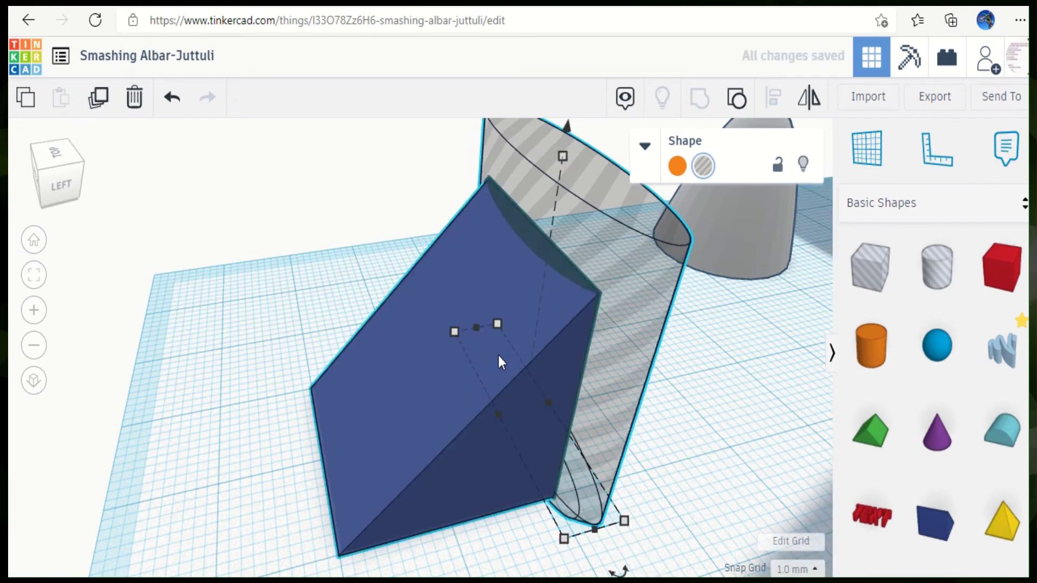
{"action": "left_click", "coordinate": [697, 98]}
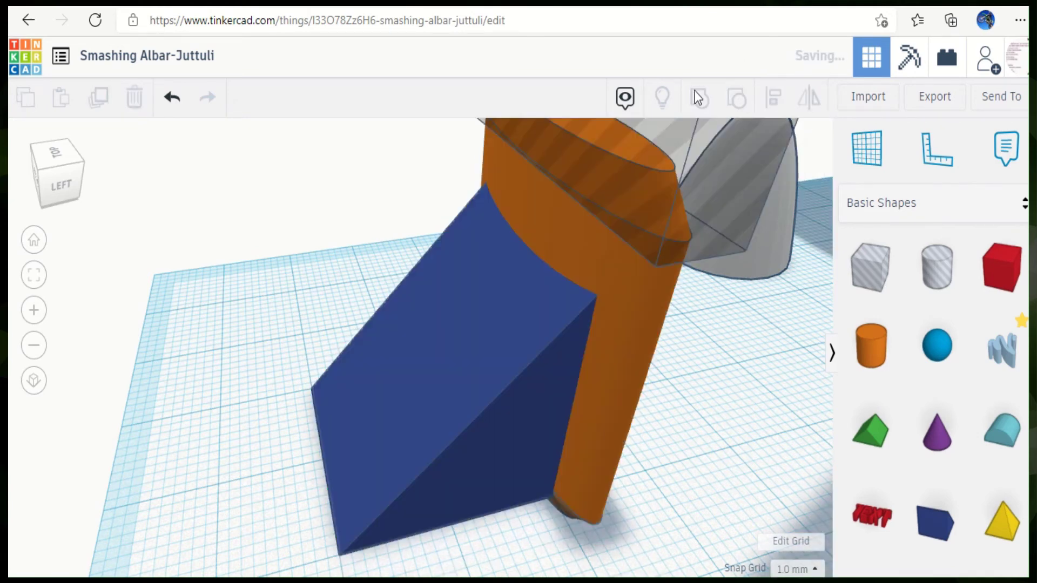
{"action": "mouse_move", "coordinate": [619, 326]}
{"action": "right_mouse_down"}
{"action": "mouse_move", "coordinate": [446, 257]}
{"action": "mouse_move", "coordinate": [643, 334]}
{"action": "mouse_move", "coordinate": [493, 308]}
{"action": "mouse_move", "coordinate": [413, 245]}
{"action": "mouse_move", "coordinate": [592, 229]}
{"action": "mouse_move", "coordinate": [581, 312]}
{"action": "mouse_move", "coordinate": [500, 135]}
{"action": "mouse_move", "coordinate": [500, 52]}
{"action": "mouse_move", "coordinate": [556, 268]}
{"action": "mouse_move", "coordinate": [568, 258]}
{"action": "right_mouse_up"}
{"action": "left_click", "coordinate": [581, 312]}
{"action": "scroll", "coordinate": [568, 258], "scroll_direction": "down", "scroll_amount": 2}
{"action": "scroll", "coordinate": [567, 258], "scroll_direction": "down", "scroll_amount": 2}
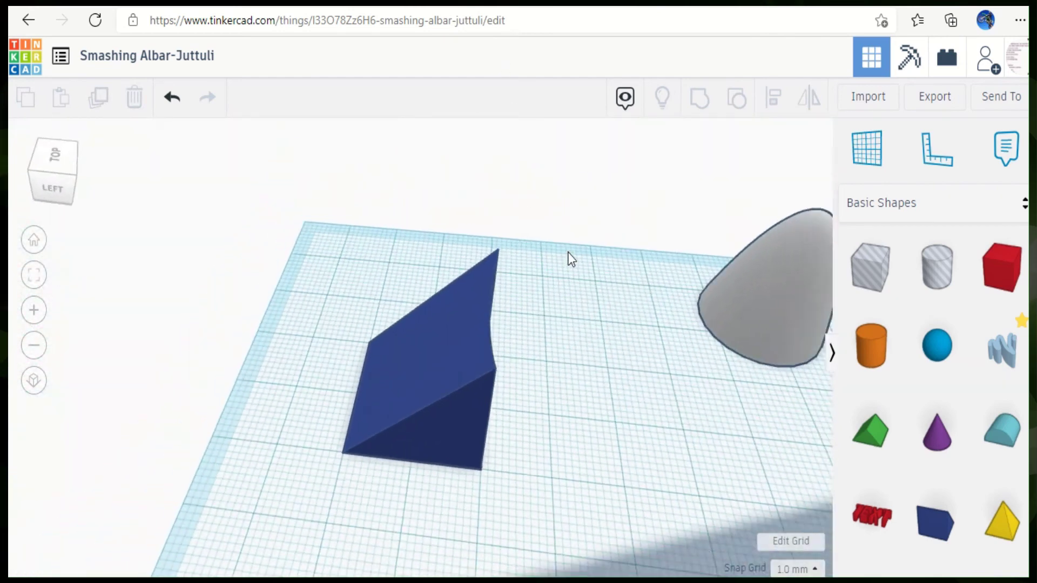
{"action": "scroll", "coordinate": [568, 258], "scroll_direction": "down", "scroll_amount": 2}
{"action": "scroll", "coordinate": [568, 258], "scroll_direction": "down", "scroll_amount": 3}
{"action": "scroll", "coordinate": [568, 259], "scroll_direction": "down", "scroll_amount": 2}
{"action": "scroll", "coordinate": [568, 259], "scroll_direction": "down", "scroll_amount": 2}
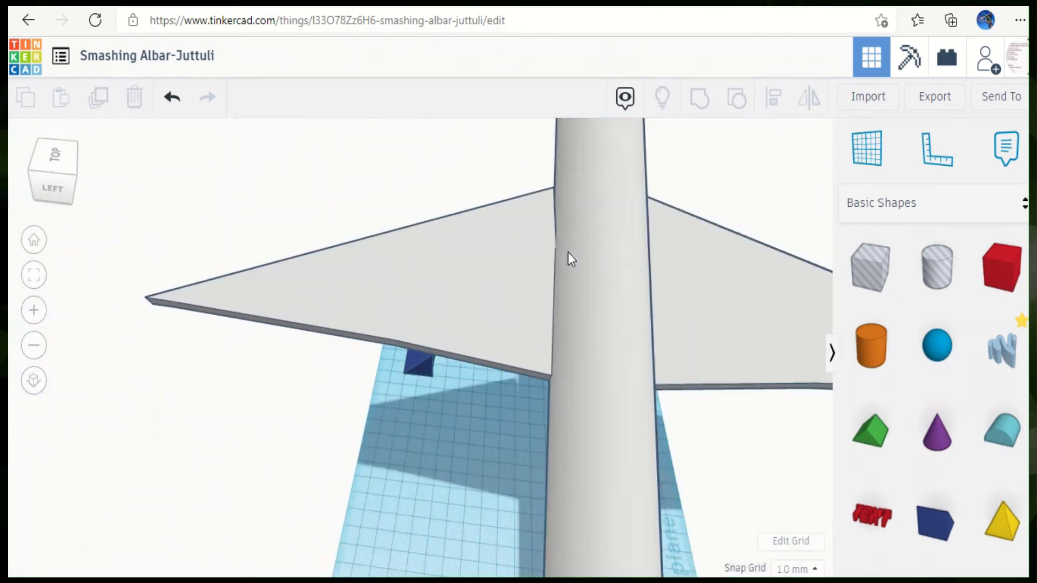
{"action": "scroll", "coordinate": [567, 258], "scroll_direction": "down", "scroll_amount": 2}
{"action": "scroll", "coordinate": [568, 259], "scroll_direction": "down", "scroll_amount": 2}
{"action": "scroll", "coordinate": [568, 258], "scroll_direction": "down", "scroll_amount": 3}
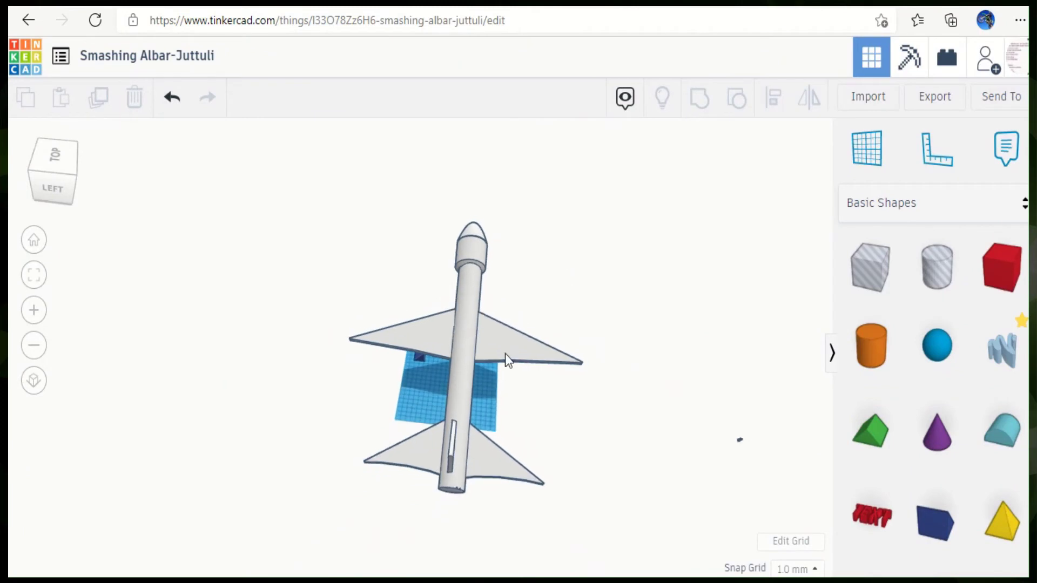
{"action": "mouse_move", "coordinate": [614, 452]}
{"action": "right_mouse_down"}
{"action": "mouse_move", "coordinate": [535, 353]}
{"action": "mouse_move", "coordinate": [336, 249]}
{"action": "mouse_move", "coordinate": [370, 343]}
{"action": "mouse_move", "coordinate": [709, 480]}
{"action": "mouse_move", "coordinate": [673, 470]}
{"action": "mouse_move", "coordinate": [673, 549]}
{"action": "mouse_move", "coordinate": [537, 443]}
{"action": "mouse_move", "coordinate": [679, 445]}
{"action": "mouse_move", "coordinate": [577, 440]}
{"action": "mouse_move", "coordinate": [609, 496]}
{"action": "right_mouse_up"}
{"action": "scroll", "coordinate": [609, 496], "scroll_direction": "down", "scroll_amount": 2}
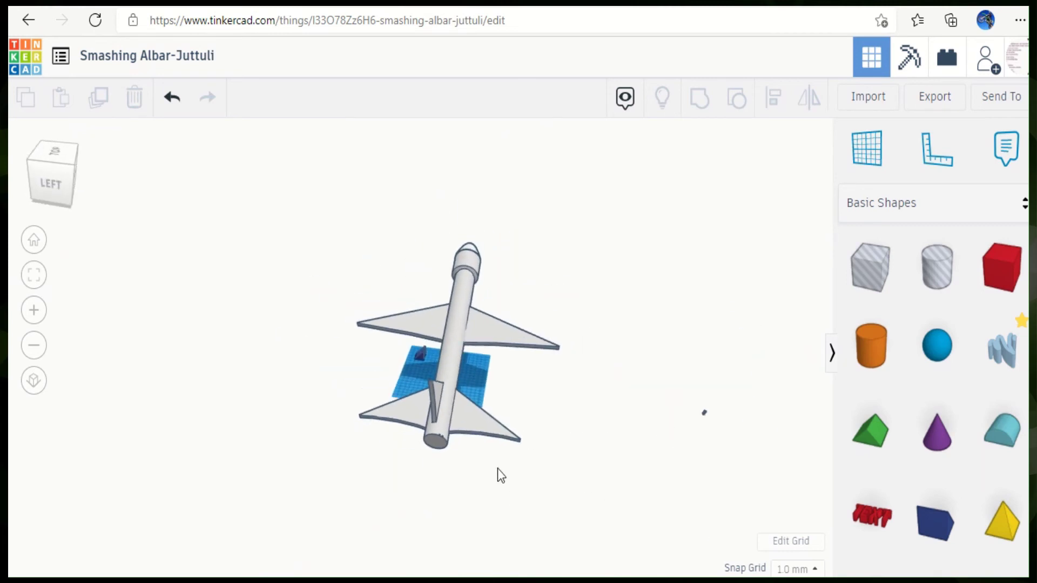
{"action": "left_click", "coordinate": [461, 438]}
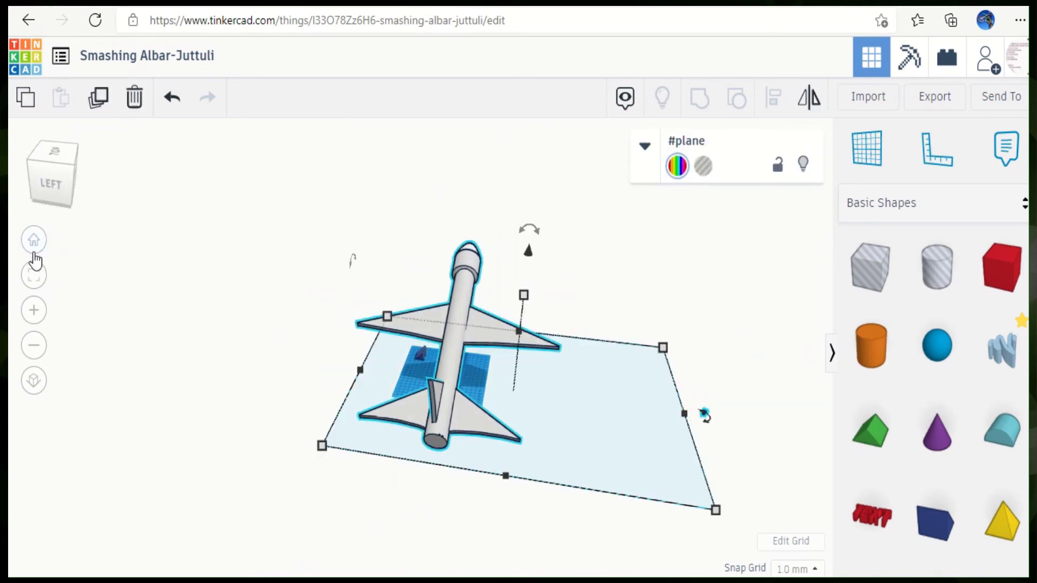
{"action": "left_click", "coordinate": [529, 471]}
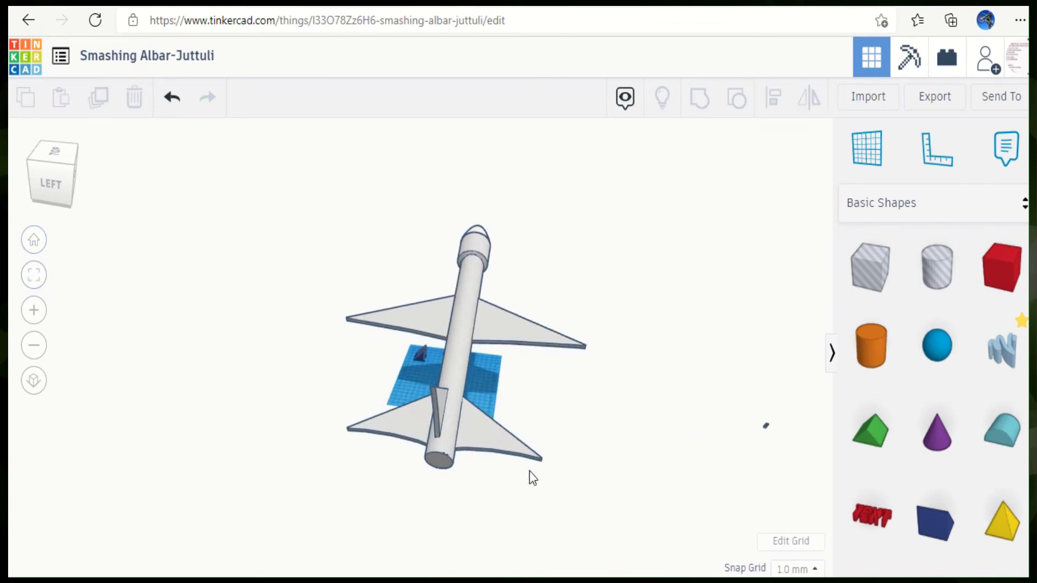
{"action": "scroll", "coordinate": [529, 470], "scroll_direction": "up", "scroll_amount": 5}
{"action": "mouse_move", "coordinate": [529, 471]}
{"action": "right_mouse_down"}
{"action": "mouse_move", "coordinate": [803, 411]}
{"action": "mouse_move", "coordinate": [574, 163]}
{"action": "right_mouse_up"}
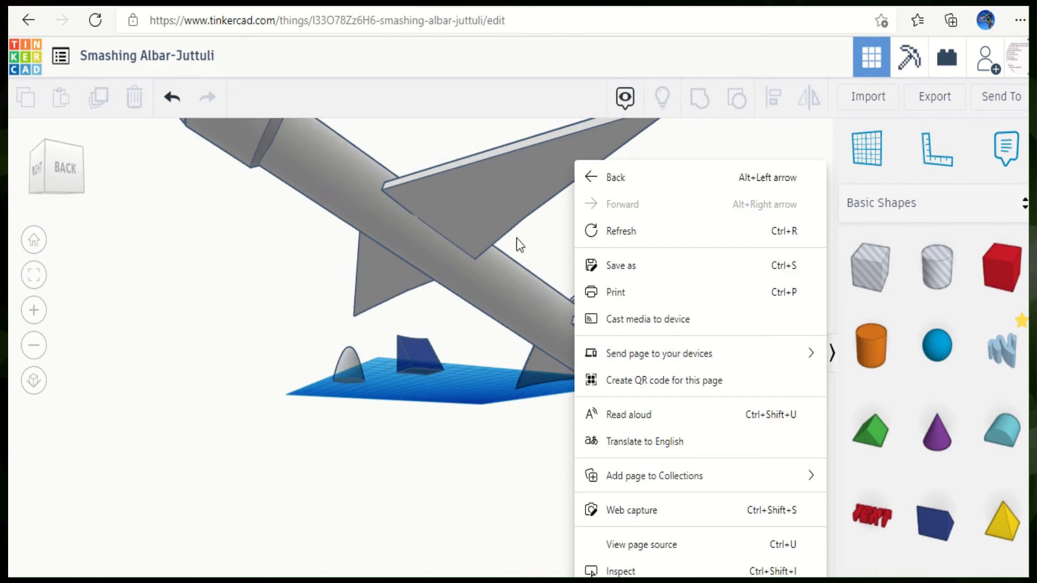
{"action": "left_click", "coordinate": [552, 228]}
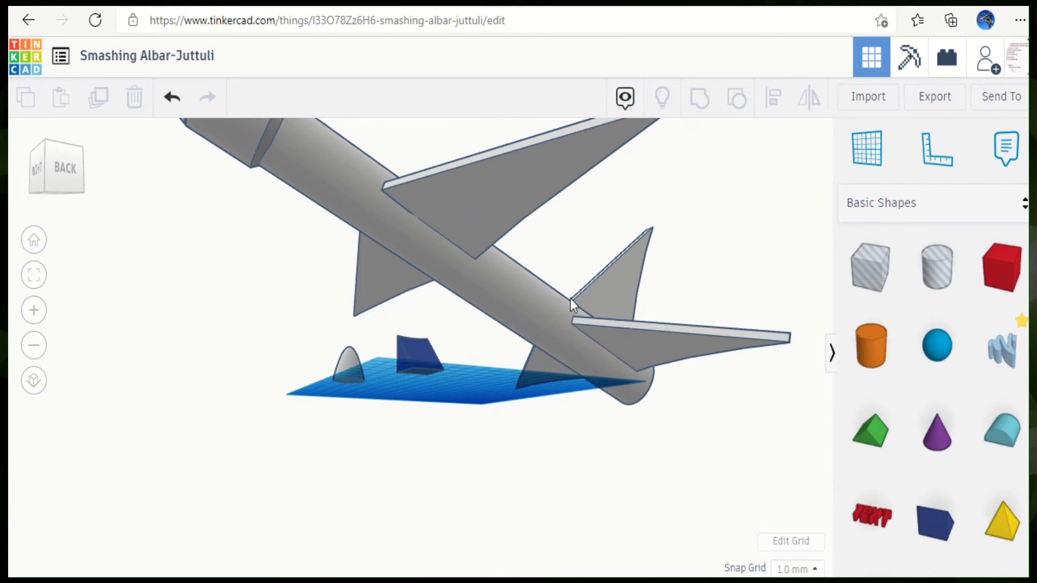
{"action": "mouse_move", "coordinate": [711, 268]}
{"action": "right_mouse_down"}
{"action": "mouse_move", "coordinate": [598, 296]}
{"action": "mouse_move", "coordinate": [717, 387]}
{"action": "mouse_move", "coordinate": [819, 380]}
{"action": "mouse_move", "coordinate": [814, 443]}
{"action": "mouse_move", "coordinate": [690, 511]}
{"action": "mouse_move", "coordinate": [203, 403]}
{"action": "mouse_move", "coordinate": [81, 334]}
{"action": "right_mouse_up"}
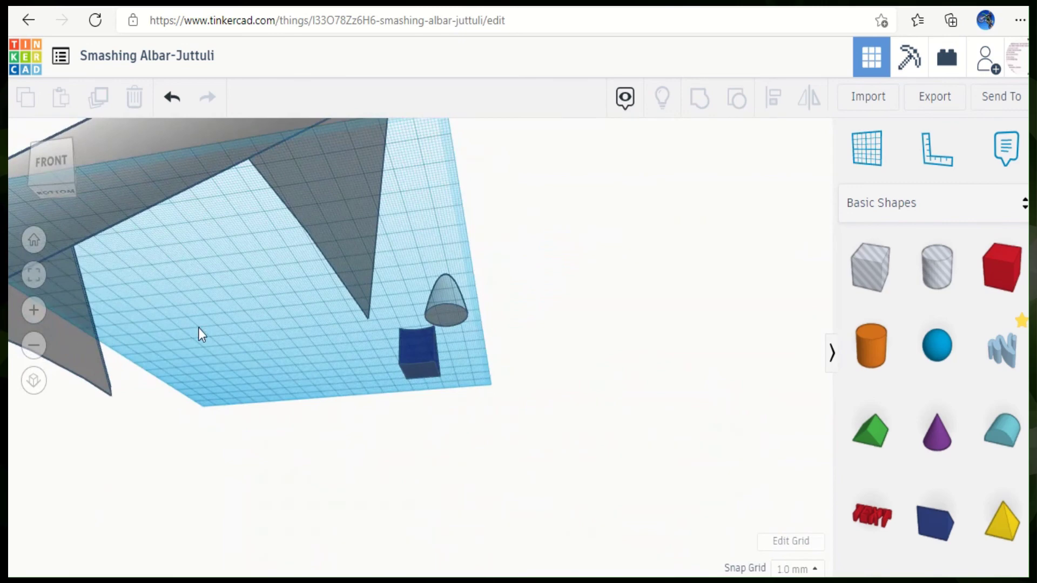
{"action": "mouse_move", "coordinate": [244, 340]}
{"action": "right_mouse_down"}
{"action": "mouse_move", "coordinate": [318, 374]}
{"action": "mouse_move", "coordinate": [439, 407]}
{"action": "mouse_move", "coordinate": [598, 409]}
{"action": "mouse_move", "coordinate": [372, 323]}
{"action": "mouse_move", "coordinate": [65, 357]}
{"action": "mouse_move", "coordinate": [139, 324]}
{"action": "mouse_move", "coordinate": [378, 327]}
{"action": "right_mouse_up"}
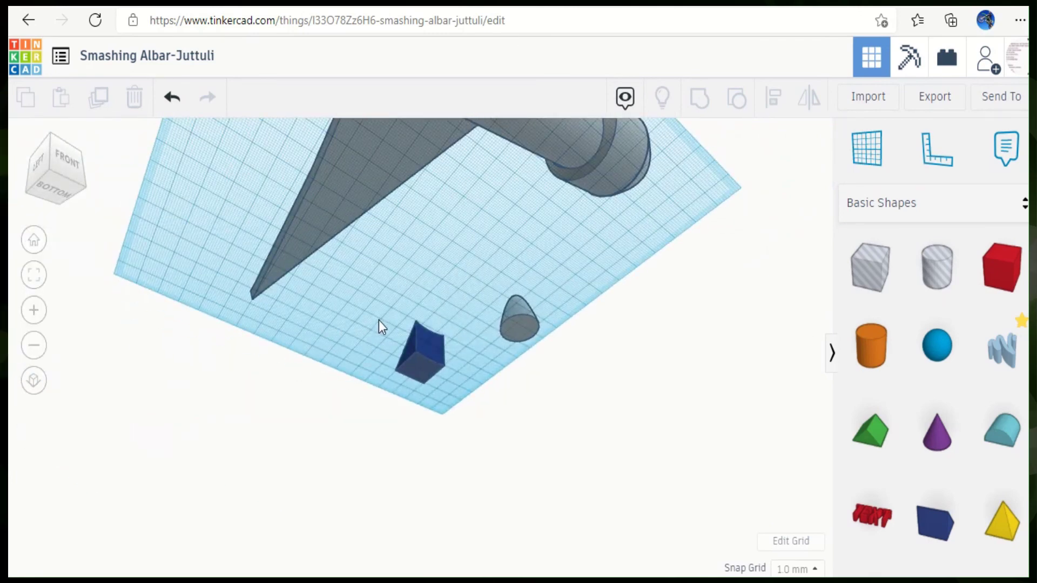